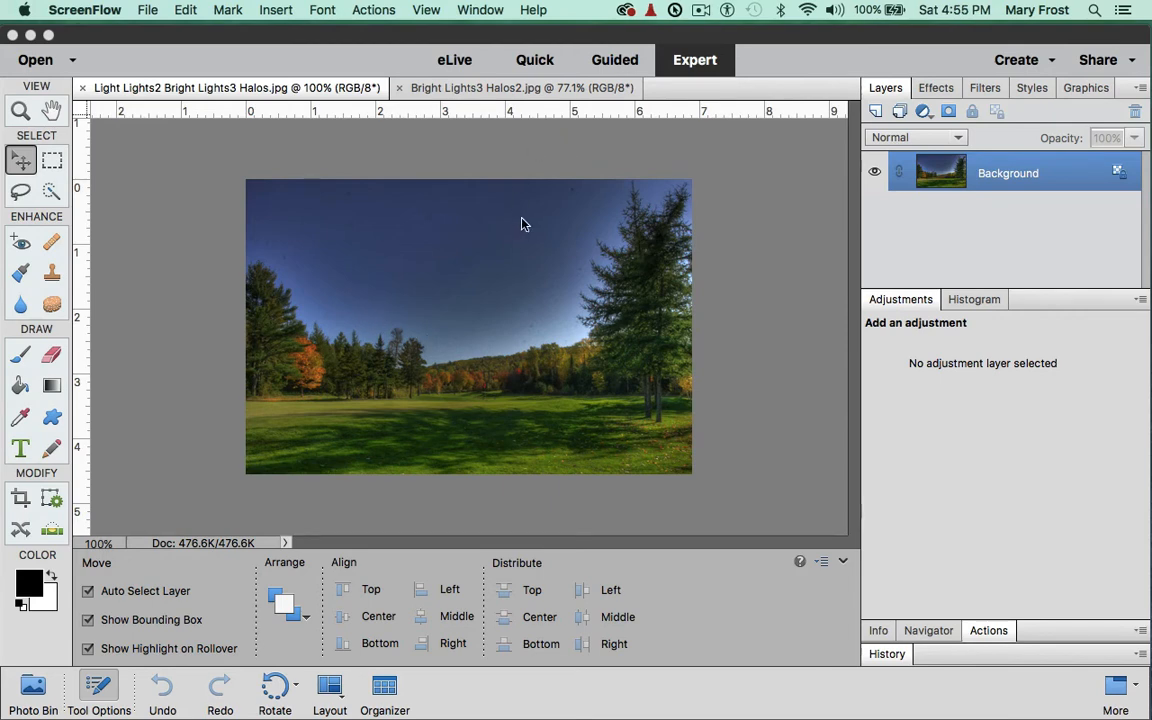
- View the Bright Lights3 Halos2.jpg lighthouse photo and return to the landscape photo to compare their halos
{"action": "left_click", "coordinate": [492, 96]}
{"action": "left_click", "coordinate": [493, 96]}
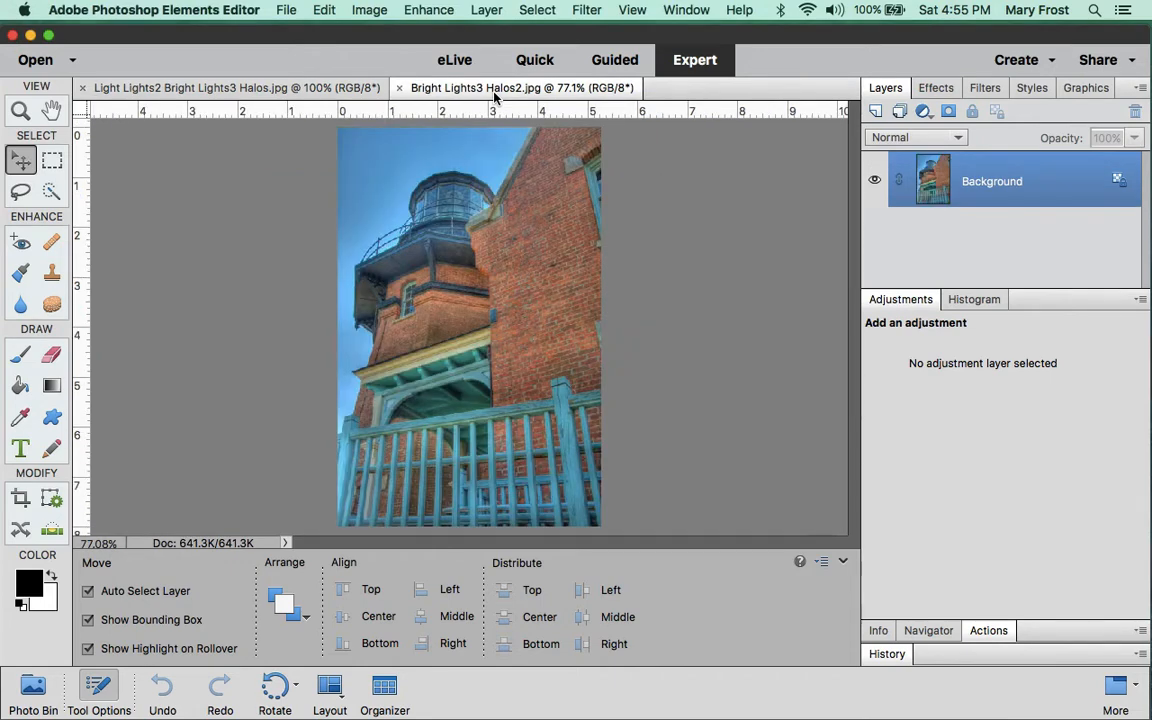
{"action": "left_click", "coordinate": [320, 88]}
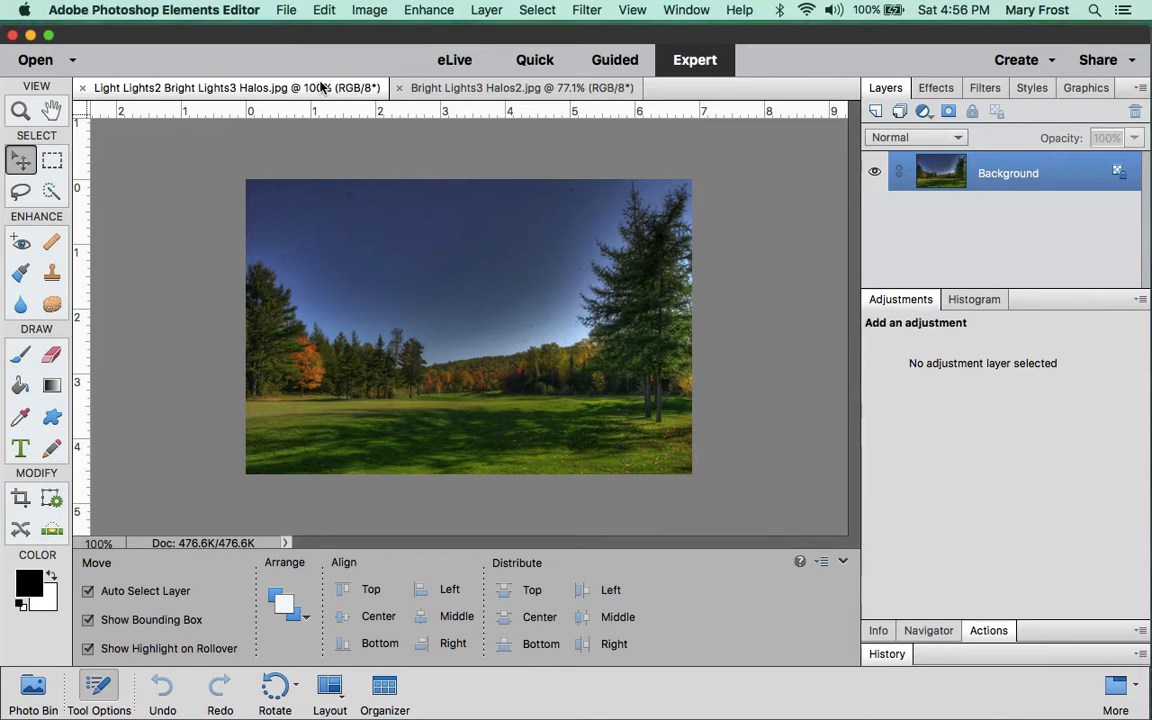
{"action": "left_click", "coordinate": [832, 10]}
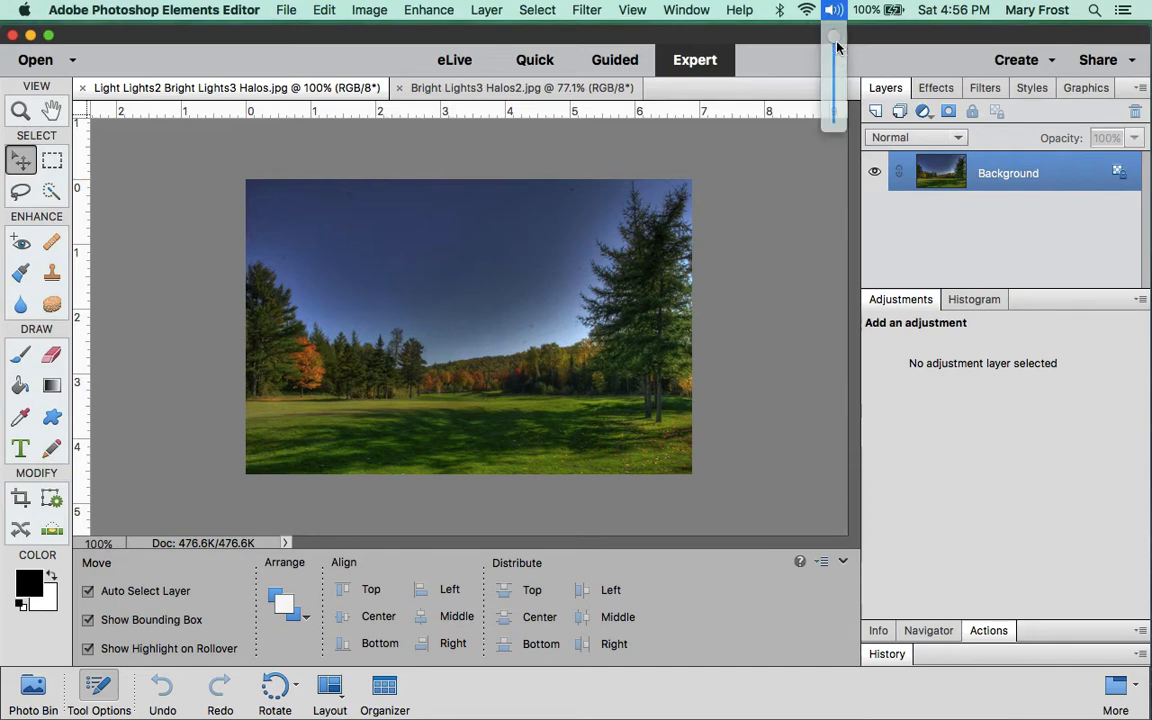
{"action": "left_click", "coordinate": [787, 206]}
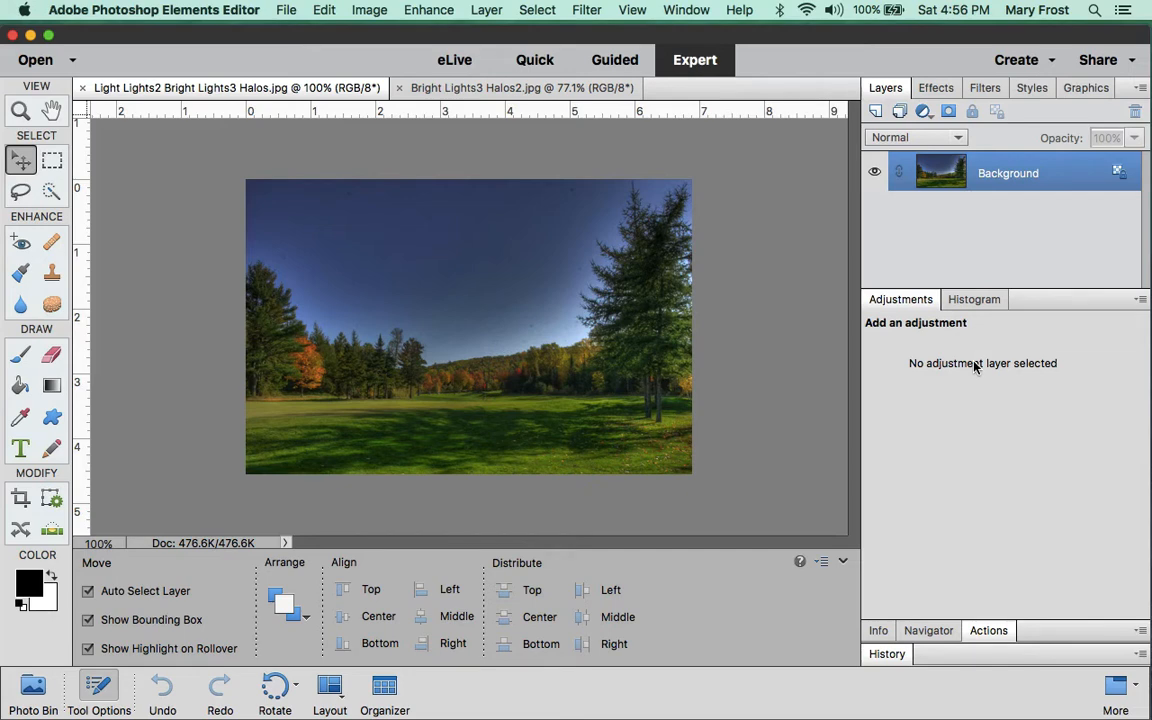
- Duplicate the landscape's Background layer as Background copy and set the copy's blending mode to Multiply
{"action": "left_click", "coordinate": [486, 11]}
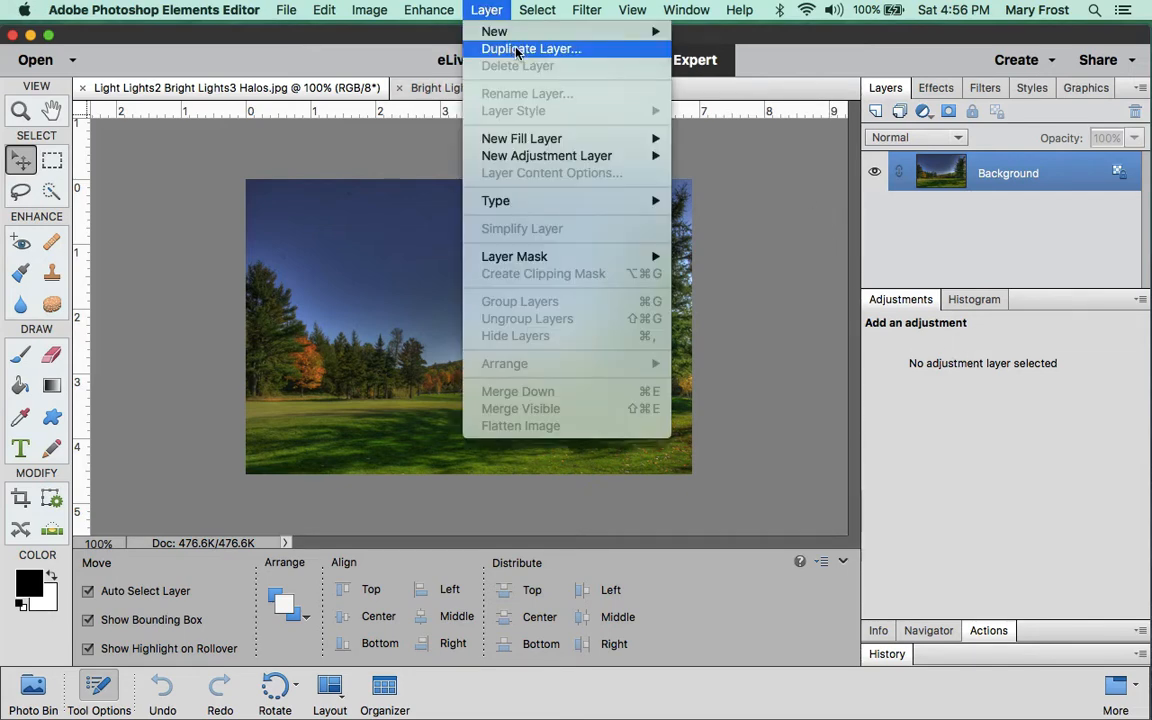
{"action": "left_click", "coordinate": [517, 51]}
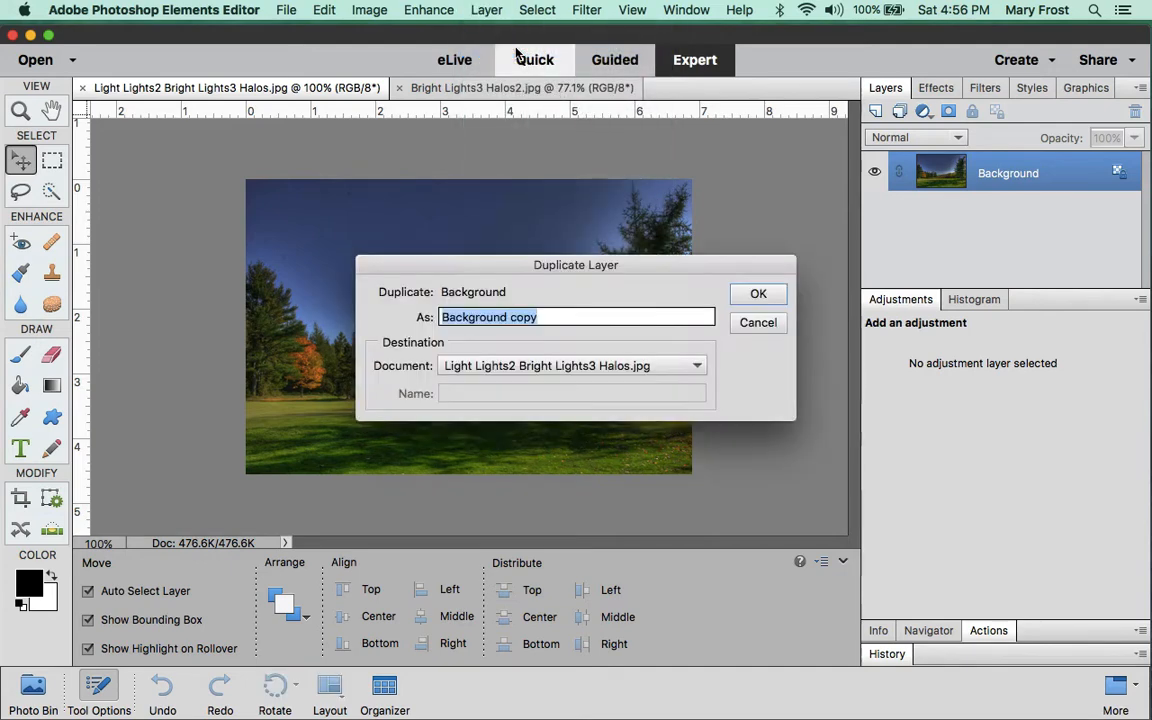
{"action": "left_click", "coordinate": [758, 295]}
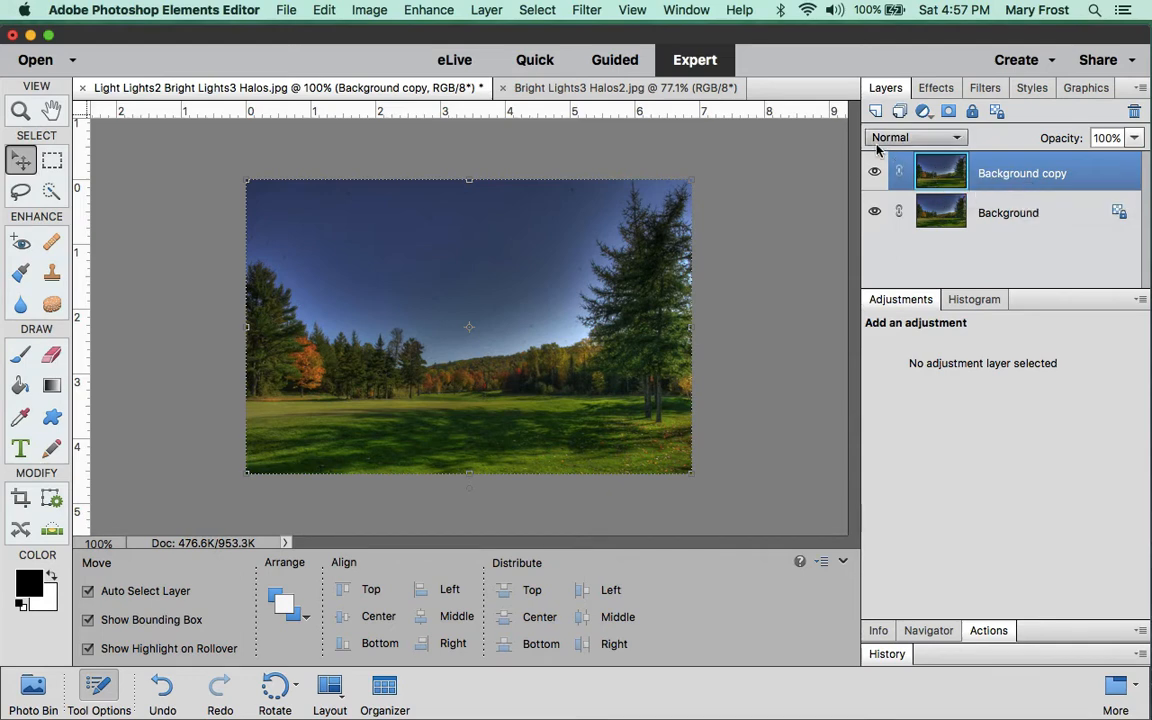
{"action": "left_click", "coordinate": [958, 139]}
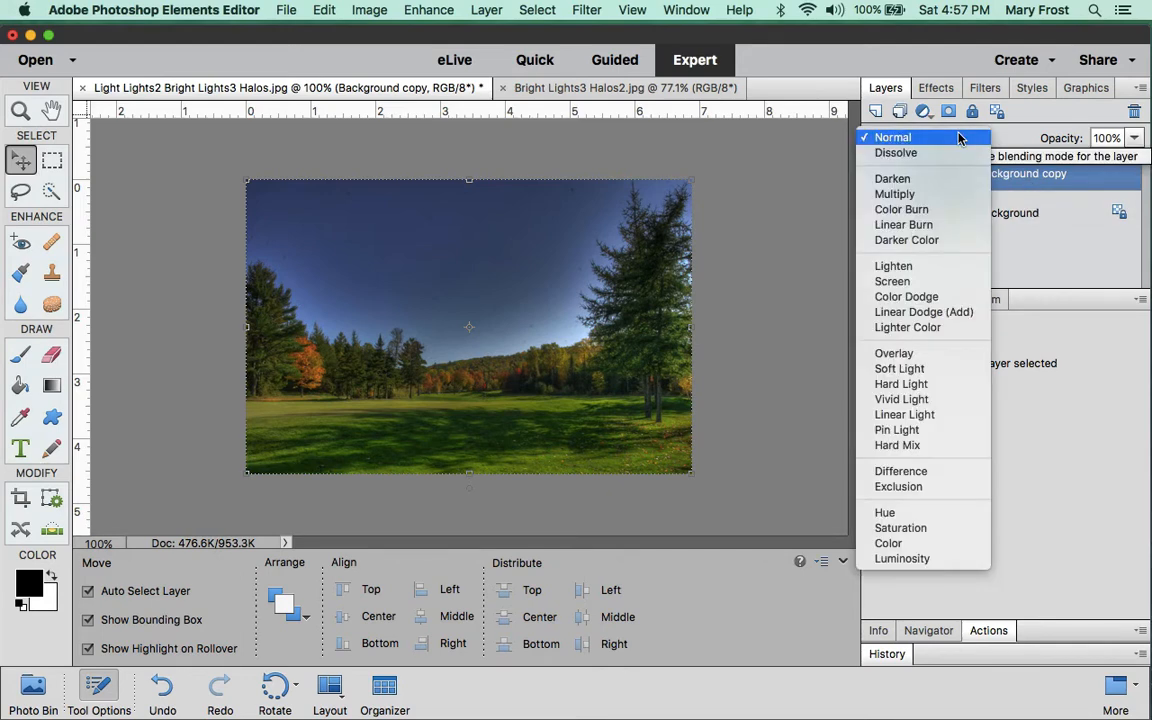
{"action": "left_click", "coordinate": [928, 196]}
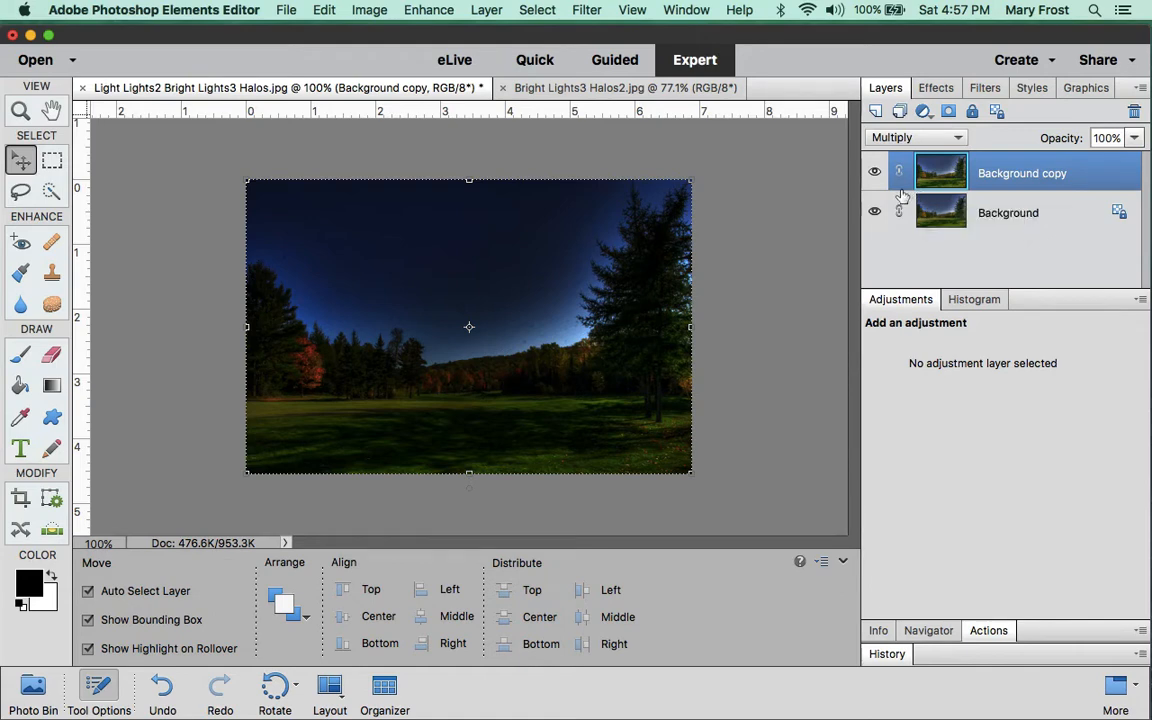
- Add a layer mask to the Background copy layer and invert the mask to black
{"action": "left_click", "coordinate": [950, 113]}
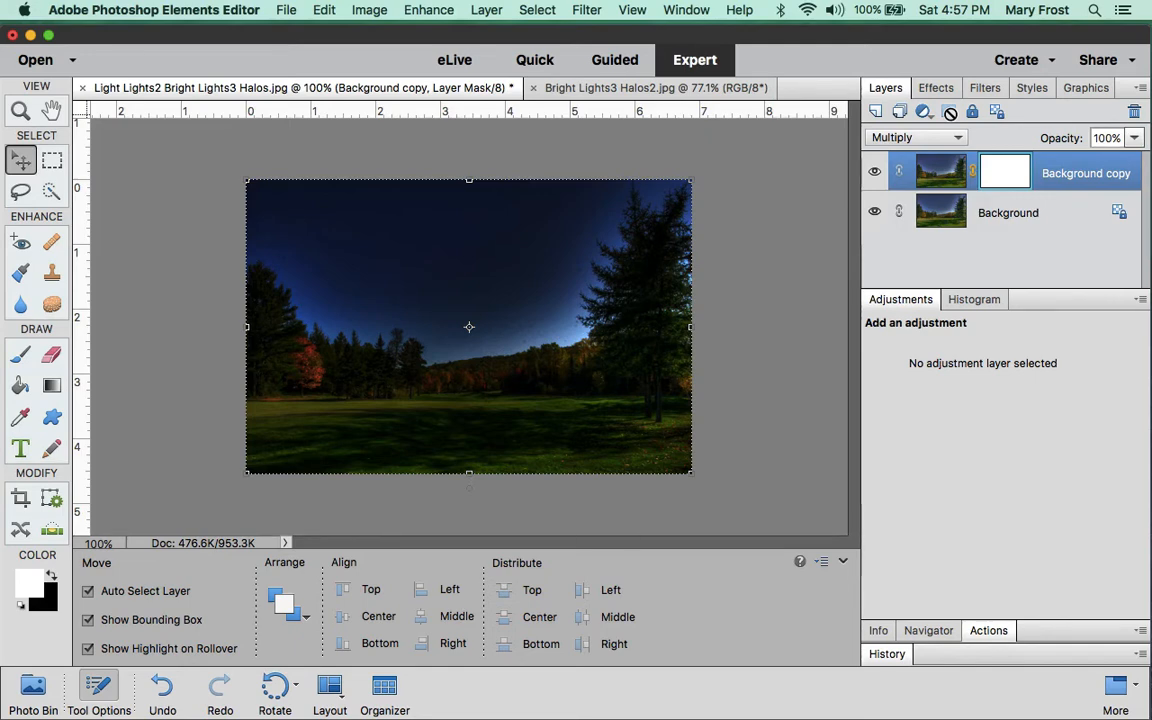
{"action": "key", "text": "super"}
{"action": "key", "text": "super+i"}
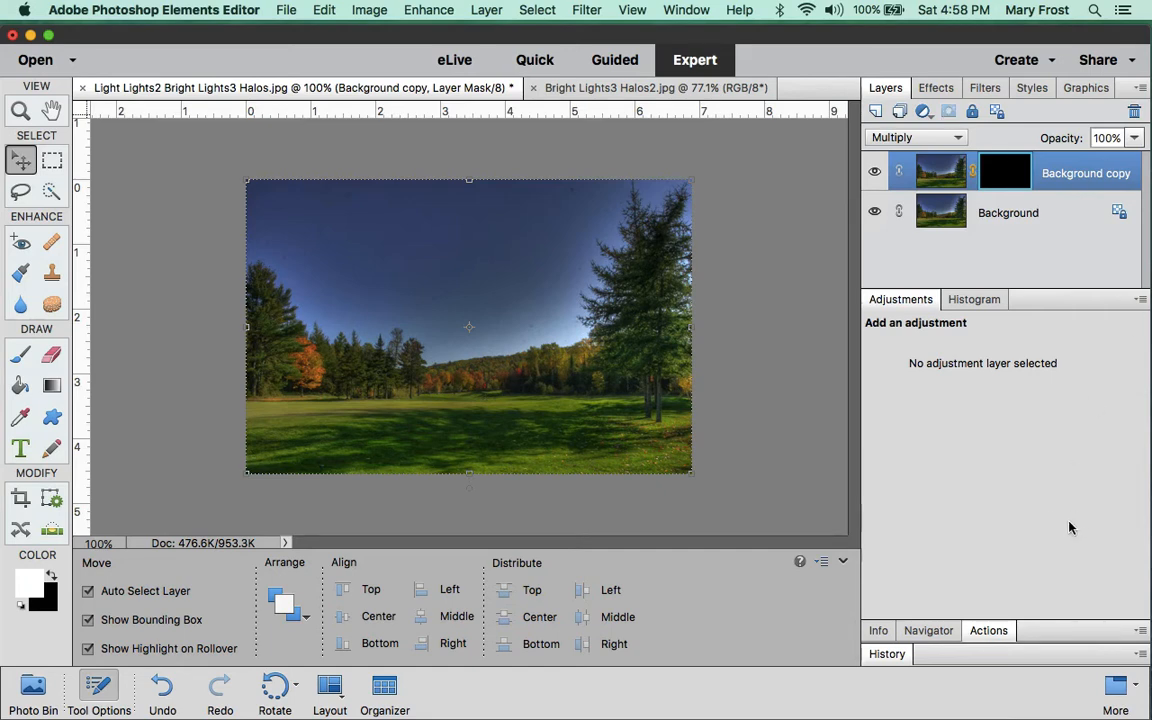
- Run the Bright Lights (3) action from TK-Selections to select the brightest tones, and hide the selection outline
{"action": "left_click", "coordinate": [988, 631]}
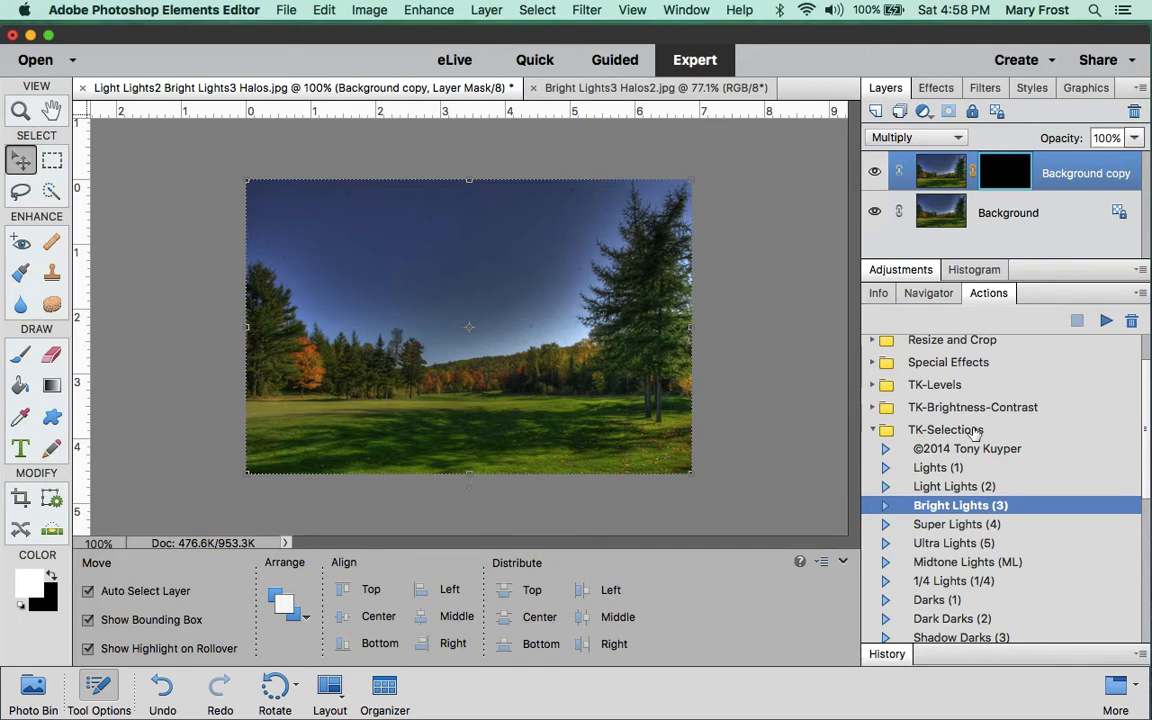
{"action": "left_click", "coordinate": [1104, 321]}
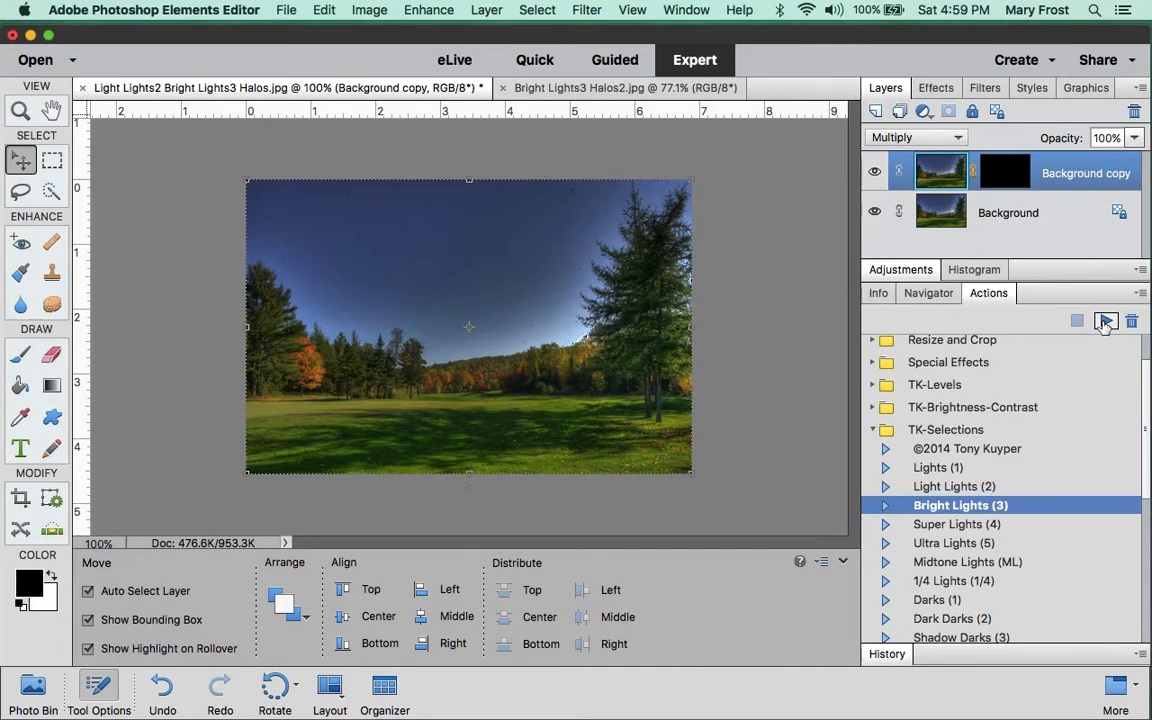
{"action": "key", "text": "super"}
- Paint white at 53% brush opacity on the Background copy's mask along the halo above the treeline, and toggle the layer to compare
{"action": "left_click", "coordinate": [22, 356]}
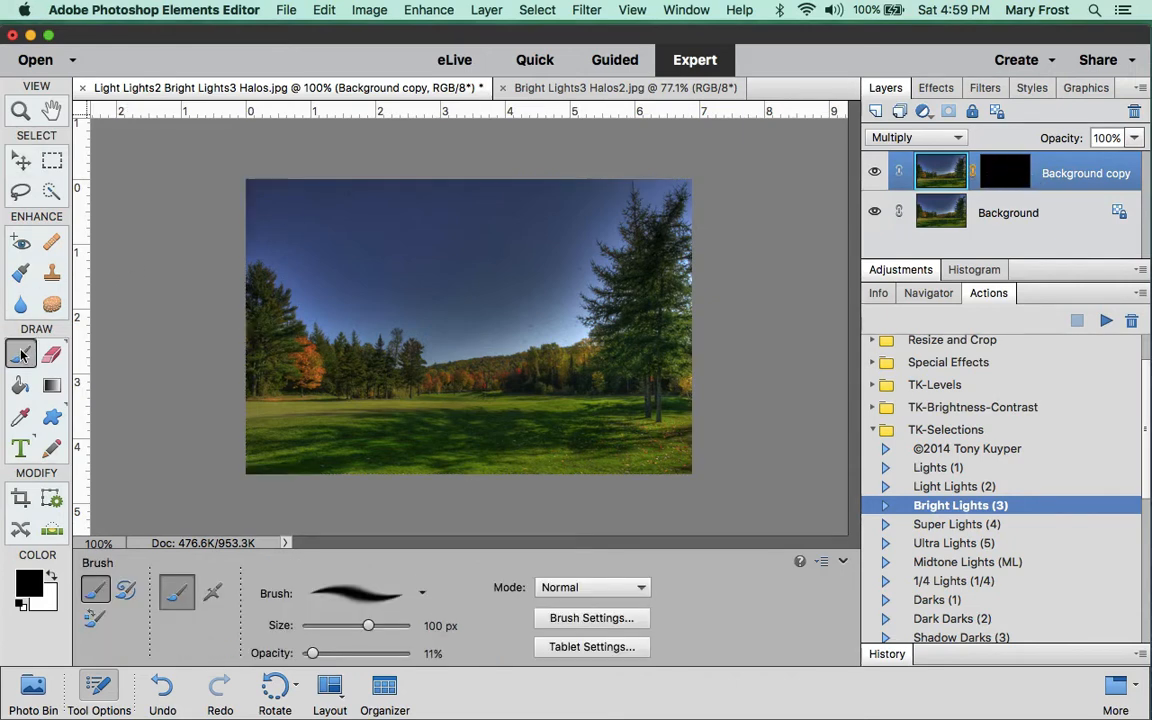
{"action": "left_click", "coordinate": [52, 576]}
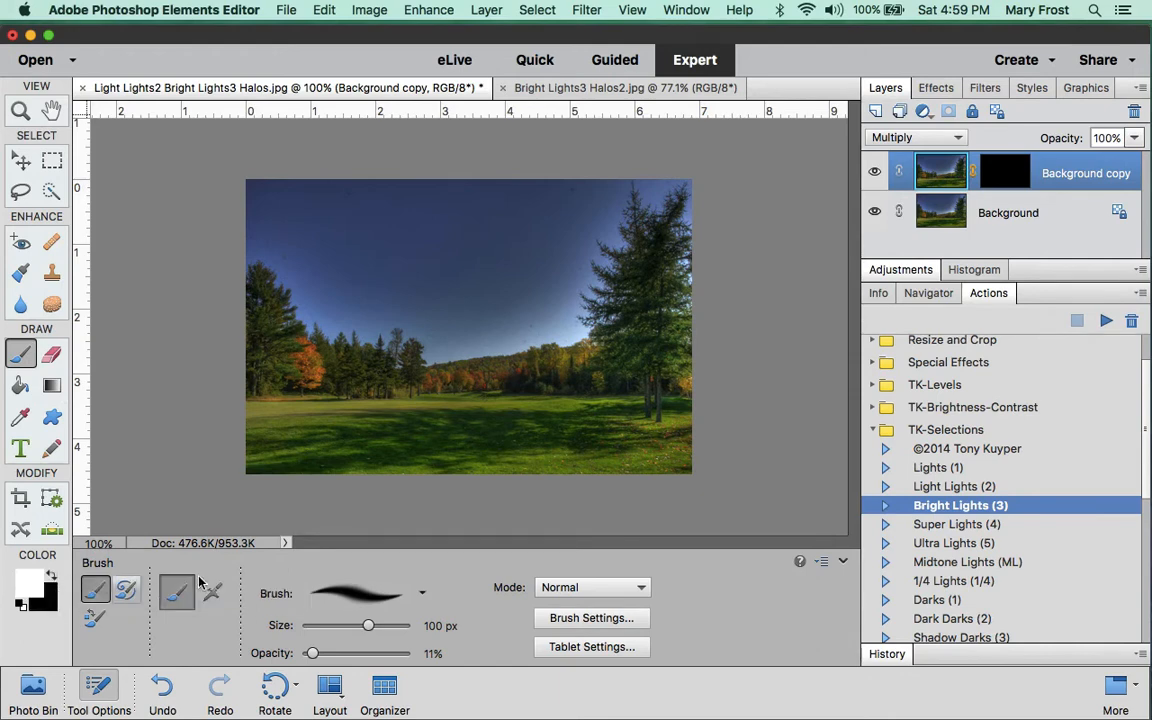
{"action": "left_click_drag", "start_coordinate": [312, 653], "coordinate": [358, 656]}
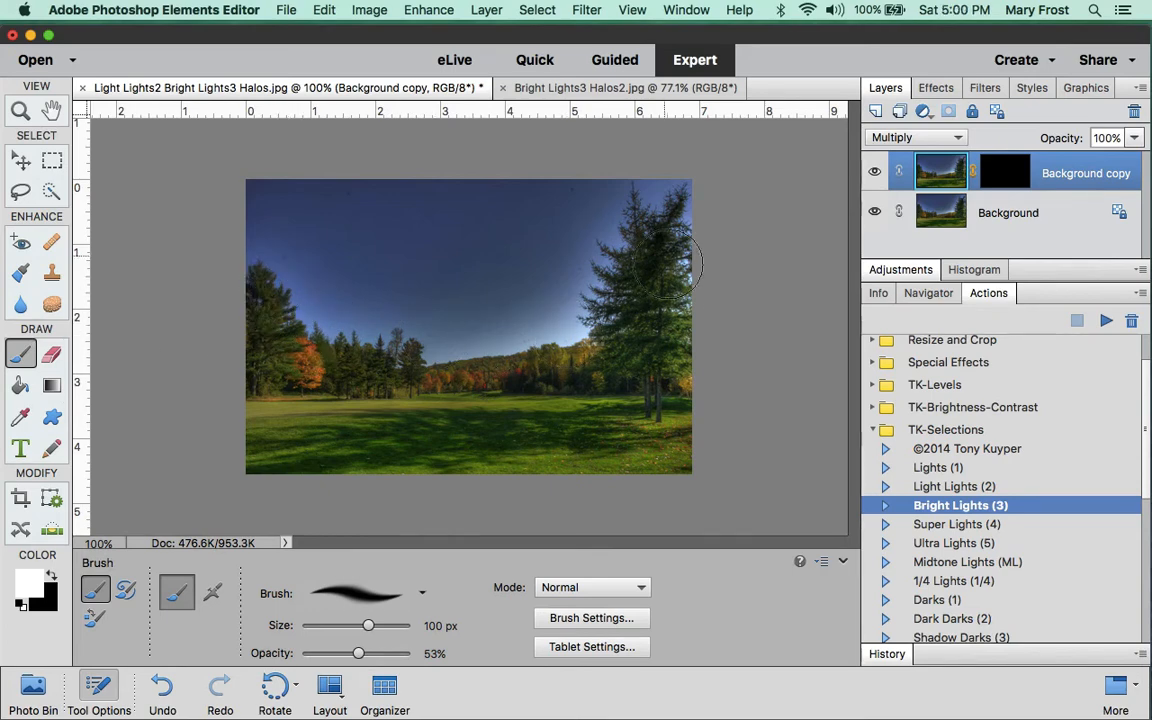
{"action": "left_click", "coordinate": [1011, 179]}
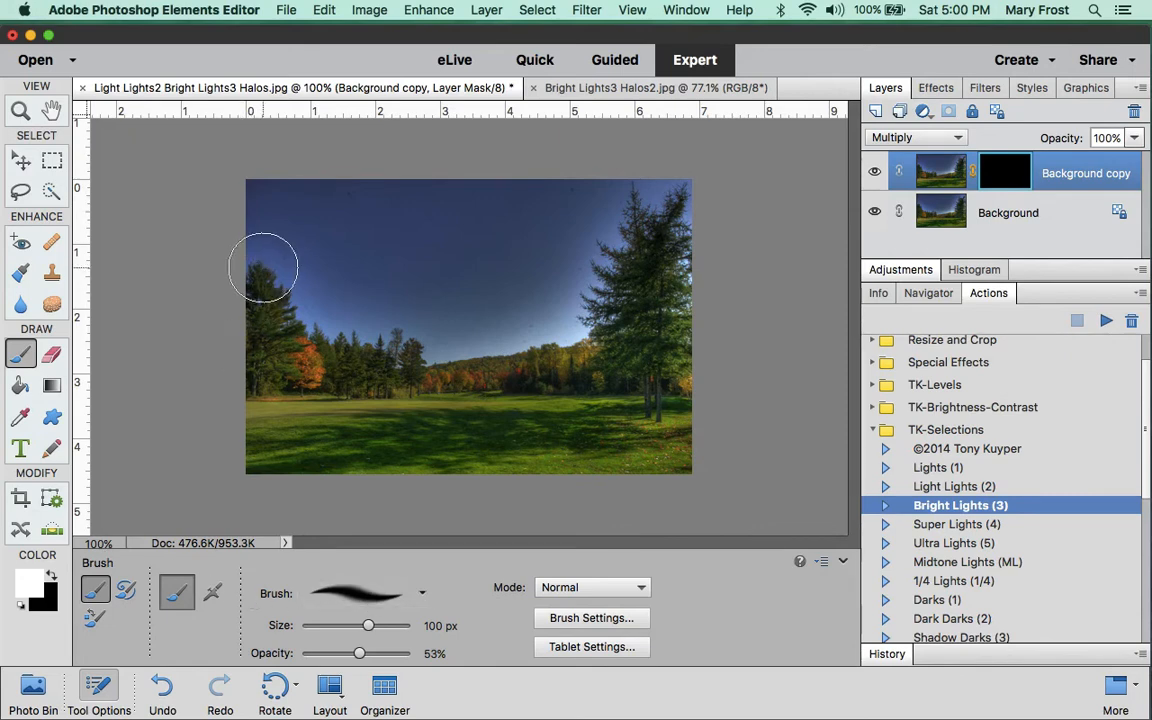
{"action": "mouse_move", "coordinate": [263, 267]}
{"action": "left_mouse_down"}
{"action": "mouse_move", "coordinate": [286, 316]}
{"action": "mouse_move", "coordinate": [433, 347]}
{"action": "mouse_move", "coordinate": [601, 333]}
{"action": "mouse_move", "coordinate": [499, 351]}
{"action": "mouse_move", "coordinate": [574, 332]}
{"action": "mouse_move", "coordinate": [623, 228]}
{"action": "mouse_move", "coordinate": [682, 250]}
{"action": "mouse_move", "coordinate": [687, 316]}
{"action": "mouse_move", "coordinate": [691, 228]}
{"action": "mouse_move", "coordinate": [610, 247]}
{"action": "mouse_move", "coordinate": [595, 332]}
{"action": "mouse_move", "coordinate": [468, 367]}
{"action": "mouse_move", "coordinate": [354, 346]}
{"action": "mouse_move", "coordinate": [259, 277]}
{"action": "mouse_move", "coordinate": [486, 350]}
{"action": "mouse_move", "coordinate": [600, 342]}
{"action": "mouse_move", "coordinate": [566, 364]}
{"action": "left_mouse_up"}
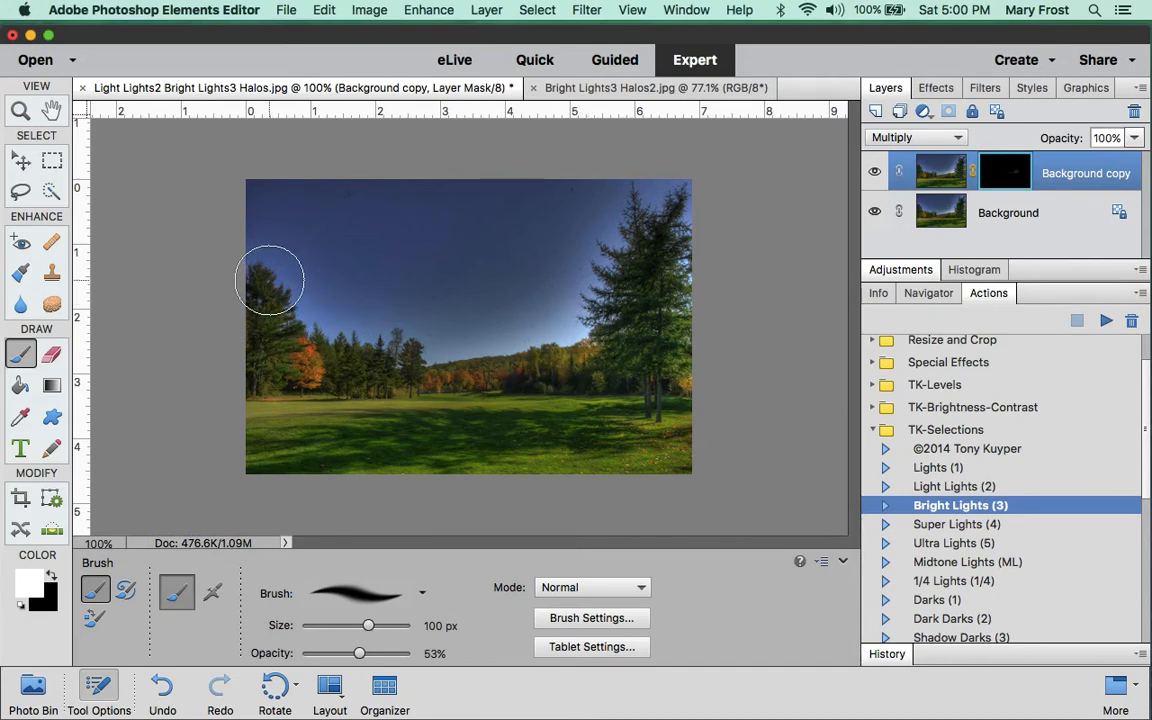
{"action": "mouse_move", "coordinate": [270, 280]}
{"action": "left_mouse_down"}
{"action": "mouse_move", "coordinate": [302, 309]}
{"action": "mouse_move", "coordinate": [392, 345]}
{"action": "mouse_move", "coordinate": [571, 336]}
{"action": "mouse_move", "coordinate": [542, 359]}
{"action": "mouse_move", "coordinate": [621, 240]}
{"action": "mouse_move", "coordinate": [639, 231]}
{"action": "mouse_move", "coordinate": [697, 272]}
{"action": "mouse_move", "coordinate": [697, 309]}
{"action": "mouse_move", "coordinate": [630, 252]}
{"action": "mouse_move", "coordinate": [596, 328]}
{"action": "mouse_move", "coordinate": [563, 349]}
{"action": "mouse_move", "coordinate": [390, 370]}
{"action": "left_mouse_up"}
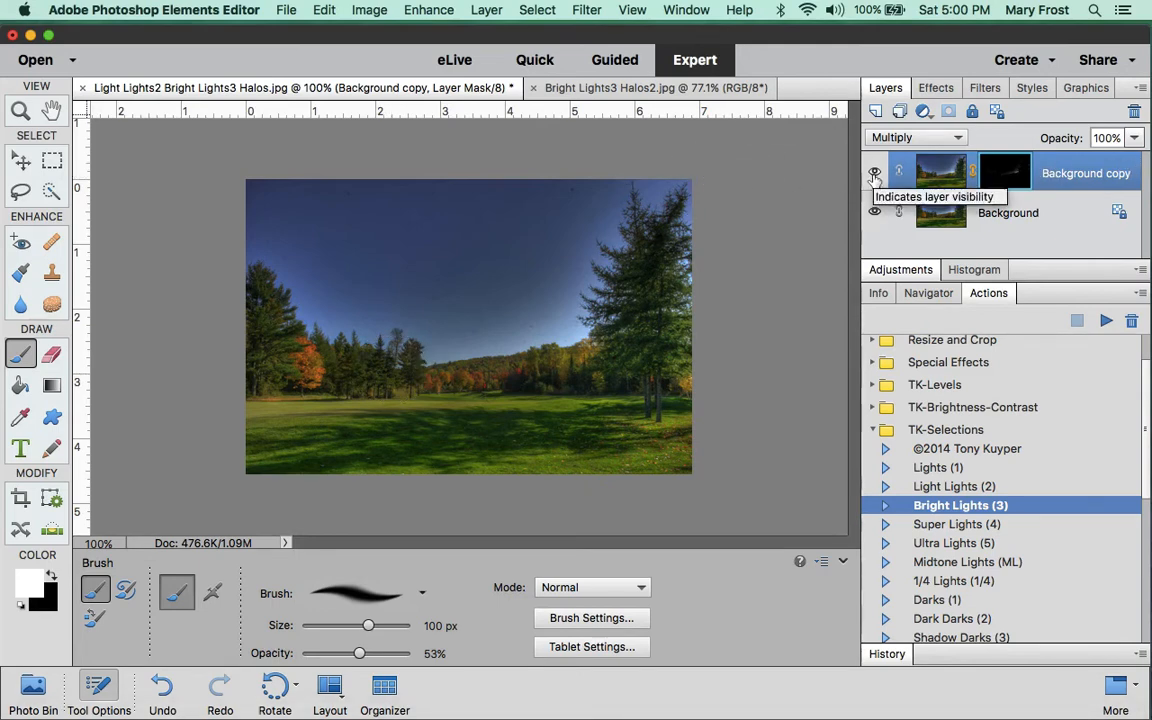
{"action": "left_click", "coordinate": [875, 173]}
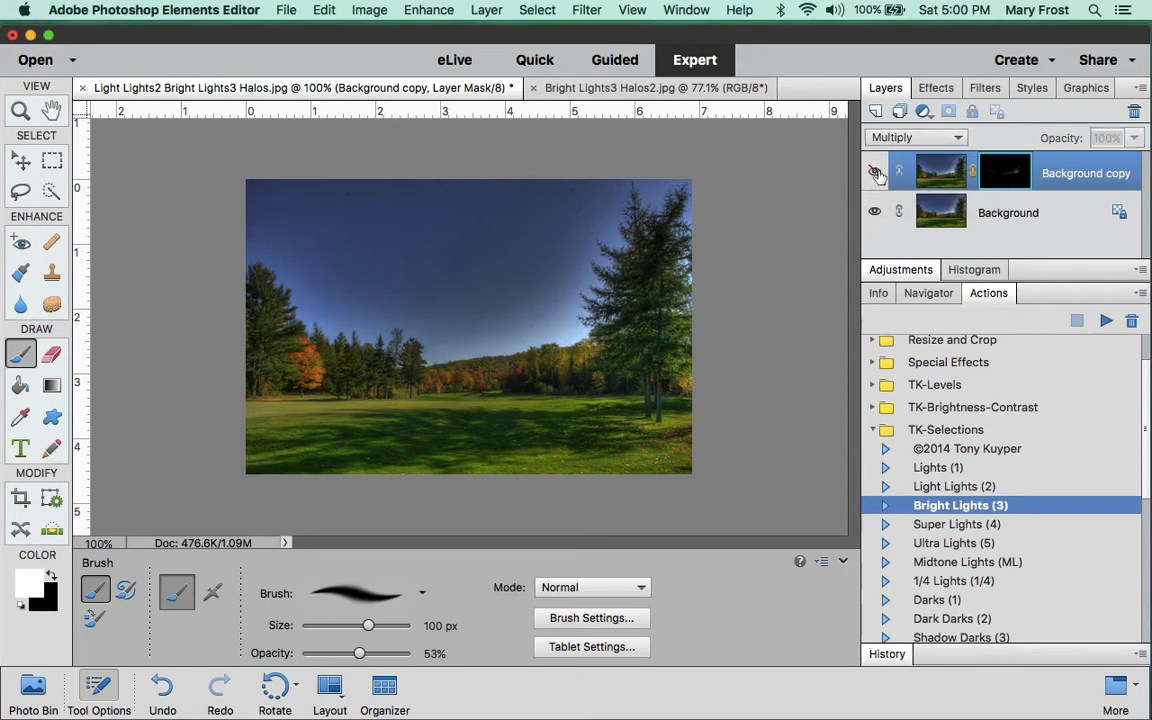
{"action": "left_click", "coordinate": [875, 173]}
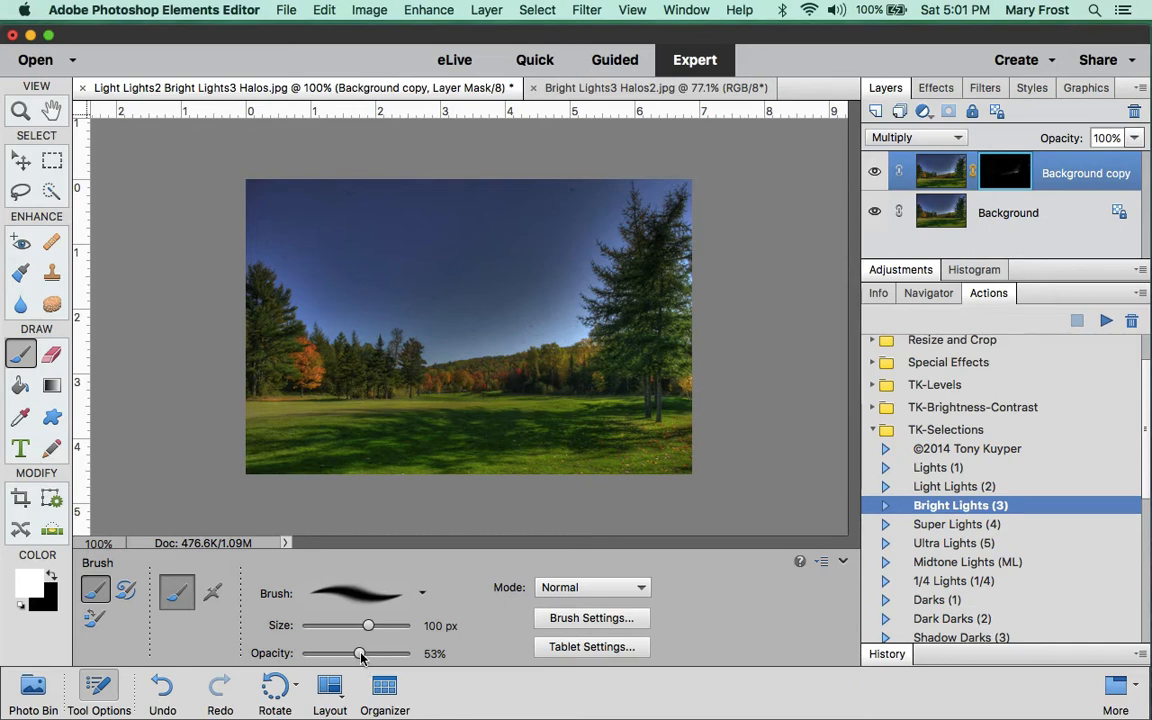
- Paint the mask with white at 100% brush opacity over the halo around the tall right-hand tree, and toggle the layer to compare
{"action": "left_click_drag", "start_coordinate": [359, 653], "coordinate": [475, 655]}
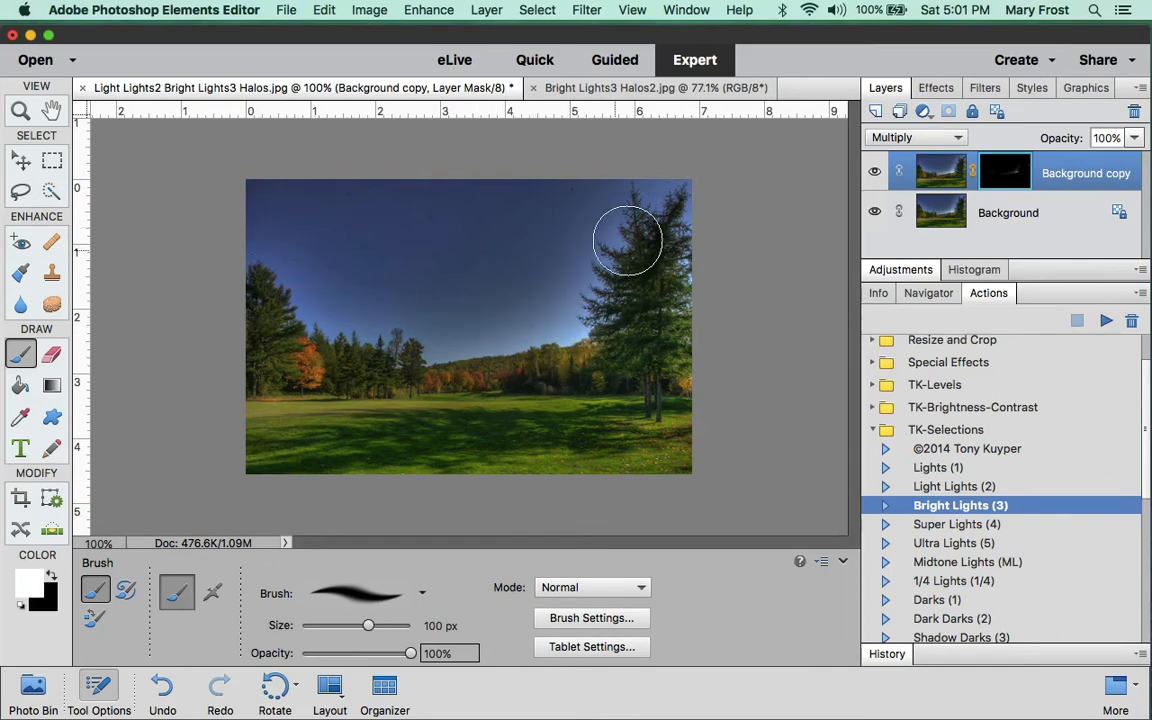
{"action": "mouse_move", "coordinate": [677, 240]}
{"action": "left_mouse_down"}
{"action": "mouse_move", "coordinate": [678, 291]}
{"action": "mouse_move", "coordinate": [681, 246]}
{"action": "left_mouse_up"}
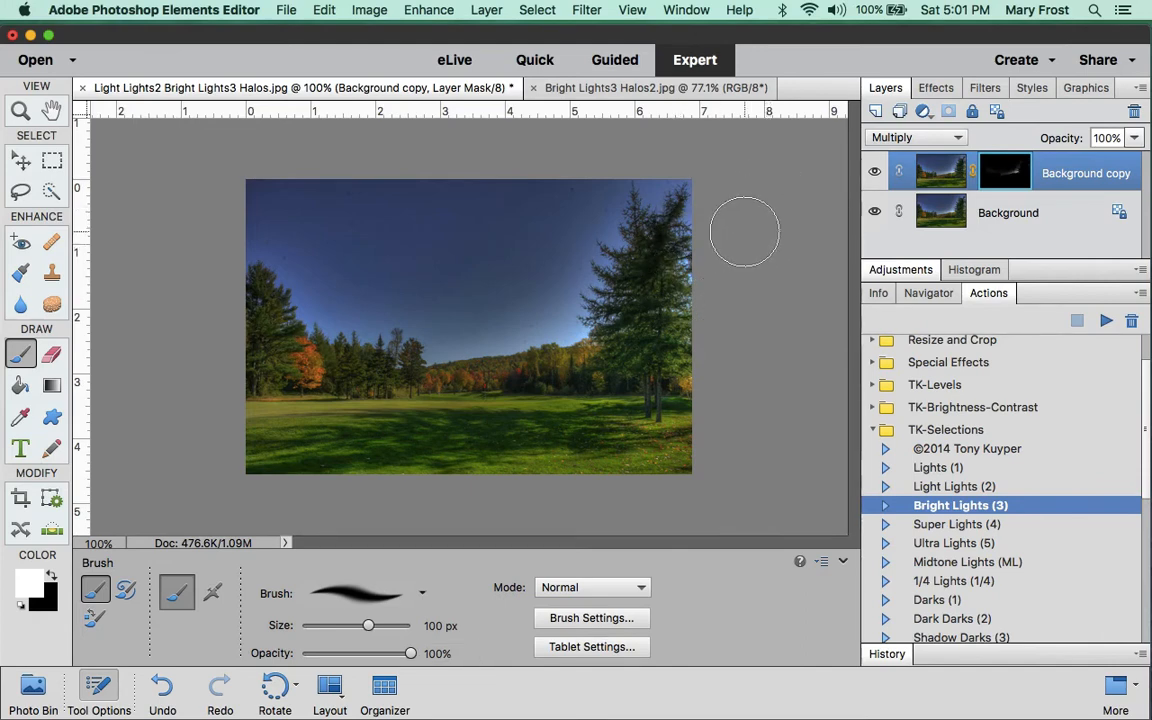
{"action": "left_click", "coordinate": [875, 174]}
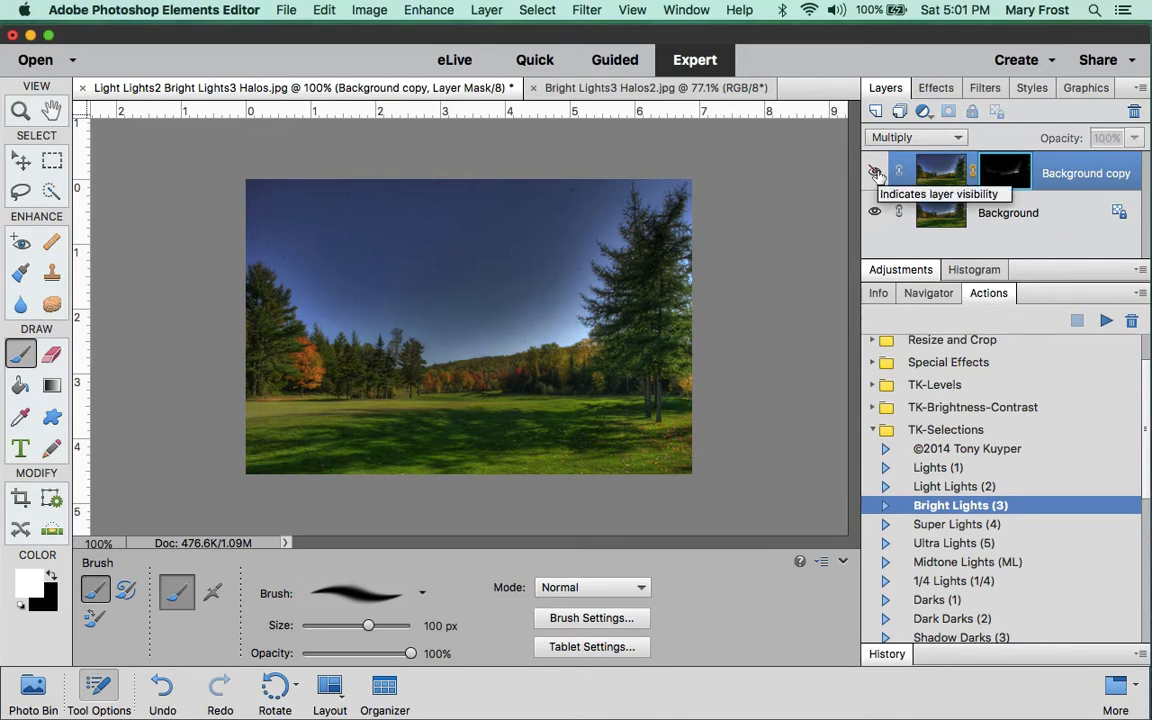
{"action": "left_click", "coordinate": [875, 173]}
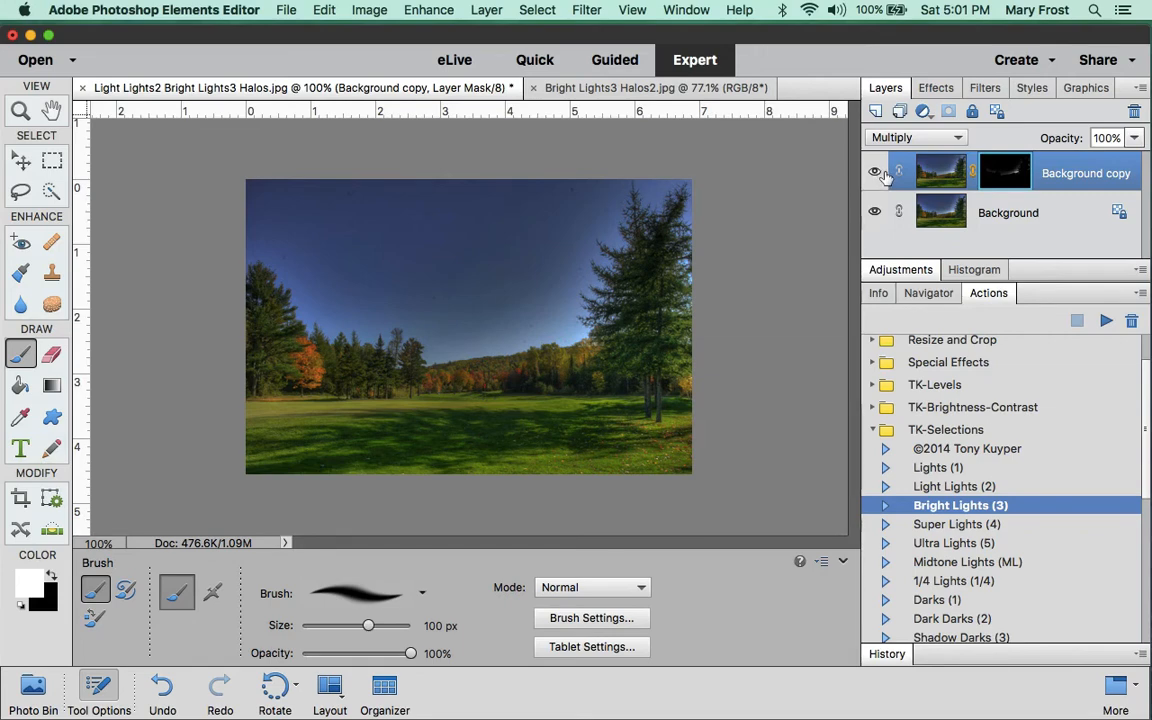
- Add a blank layer above the Background copy, paint black at 10% brush opacity along the treeline halo, and toggle the layer to compare
{"action": "left_click", "coordinate": [875, 112]}
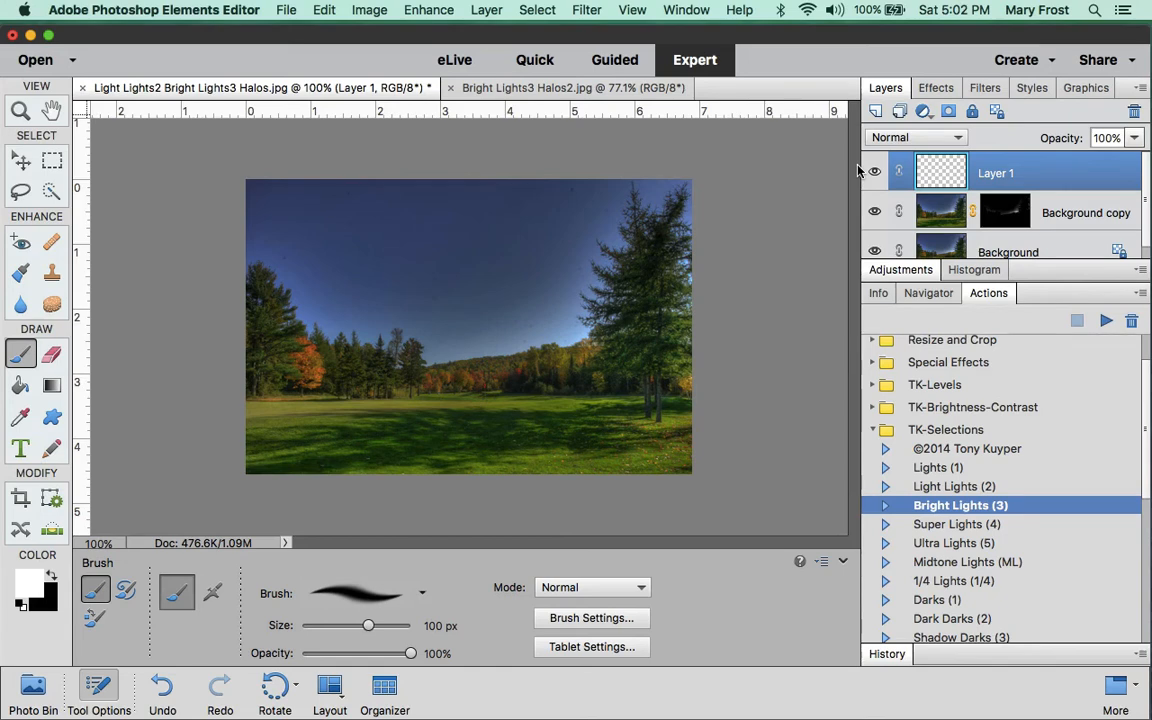
{"action": "key", "text": "super+h"}
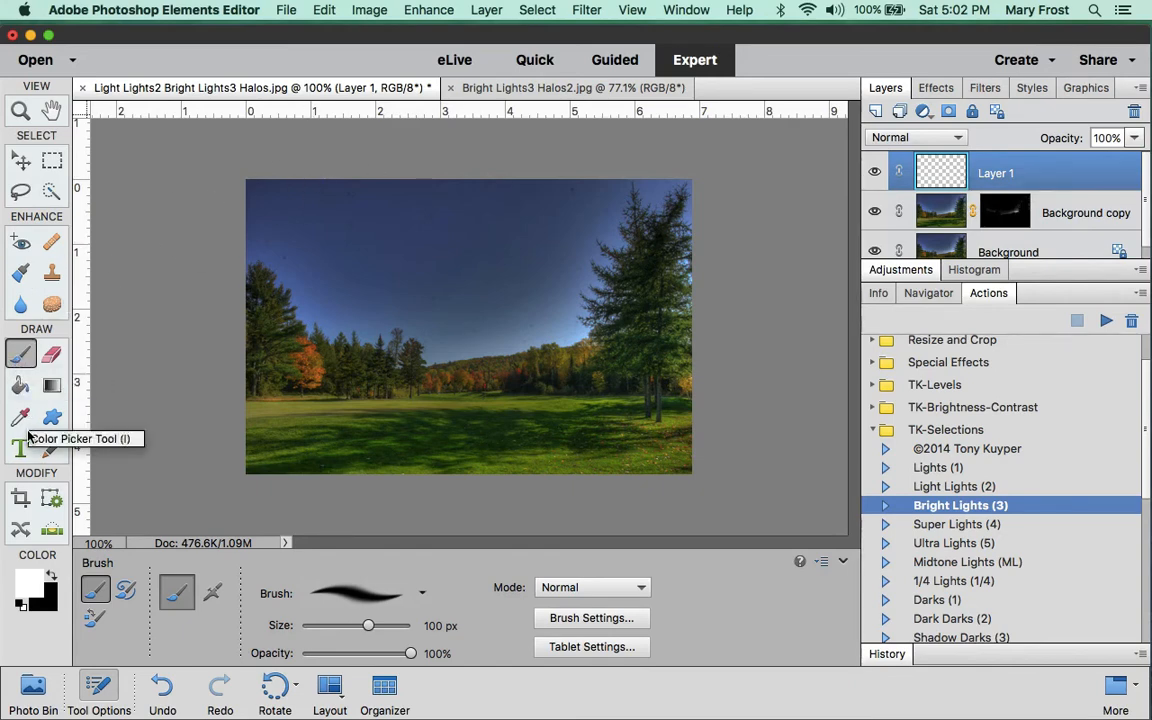
{"action": "left_click", "coordinate": [52, 577]}
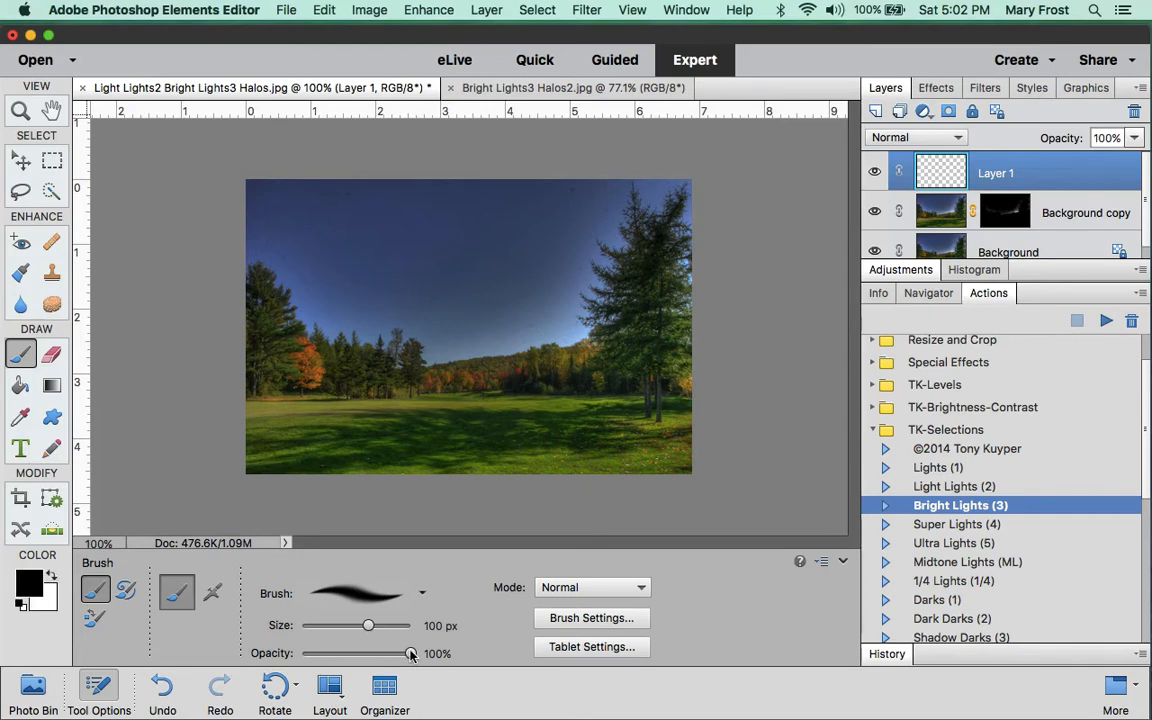
{"action": "left_click_drag", "start_coordinate": [409, 653], "coordinate": [311, 662]}
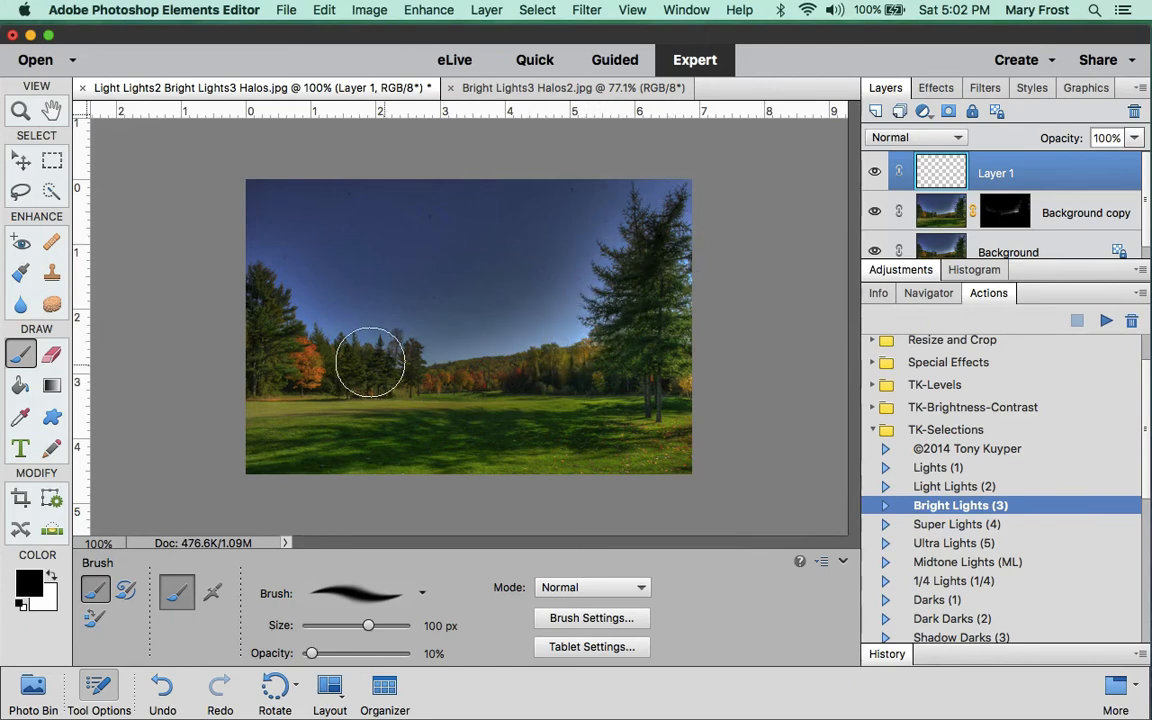
{"action": "mouse_move", "coordinate": [370, 362]}
{"action": "left_mouse_down"}
{"action": "mouse_move", "coordinate": [257, 289]}
{"action": "mouse_move", "coordinate": [226, 290]}
{"action": "left_mouse_up"}
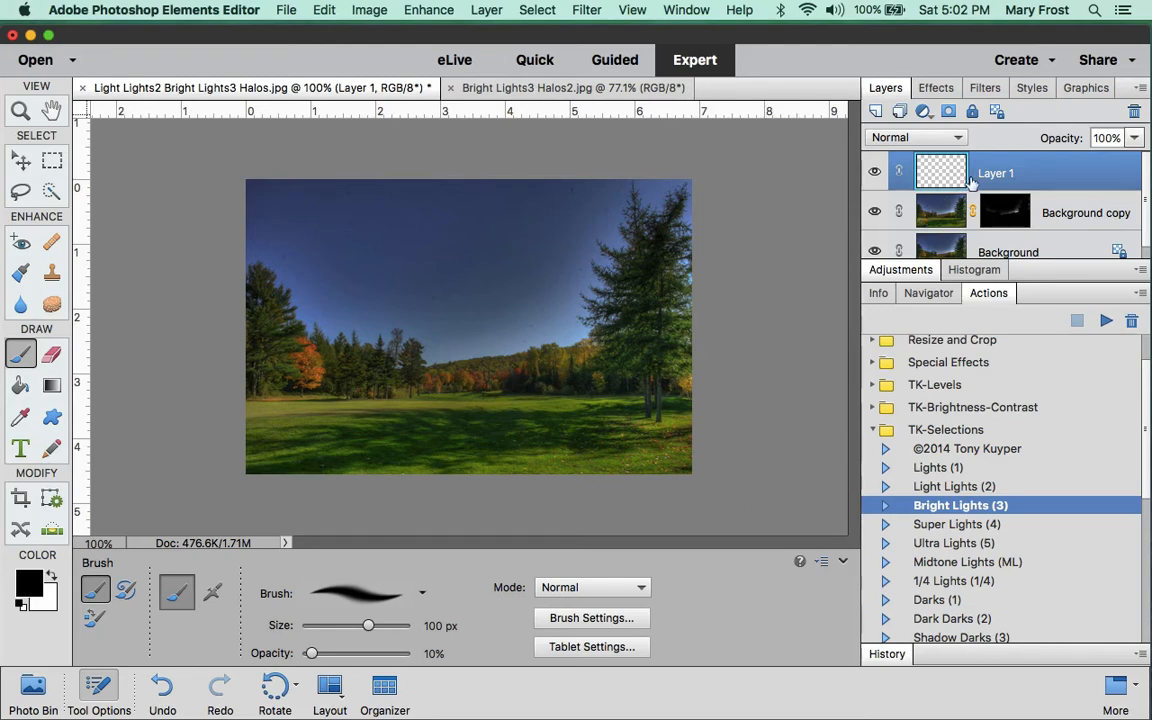
{"action": "left_click", "coordinate": [874, 173]}
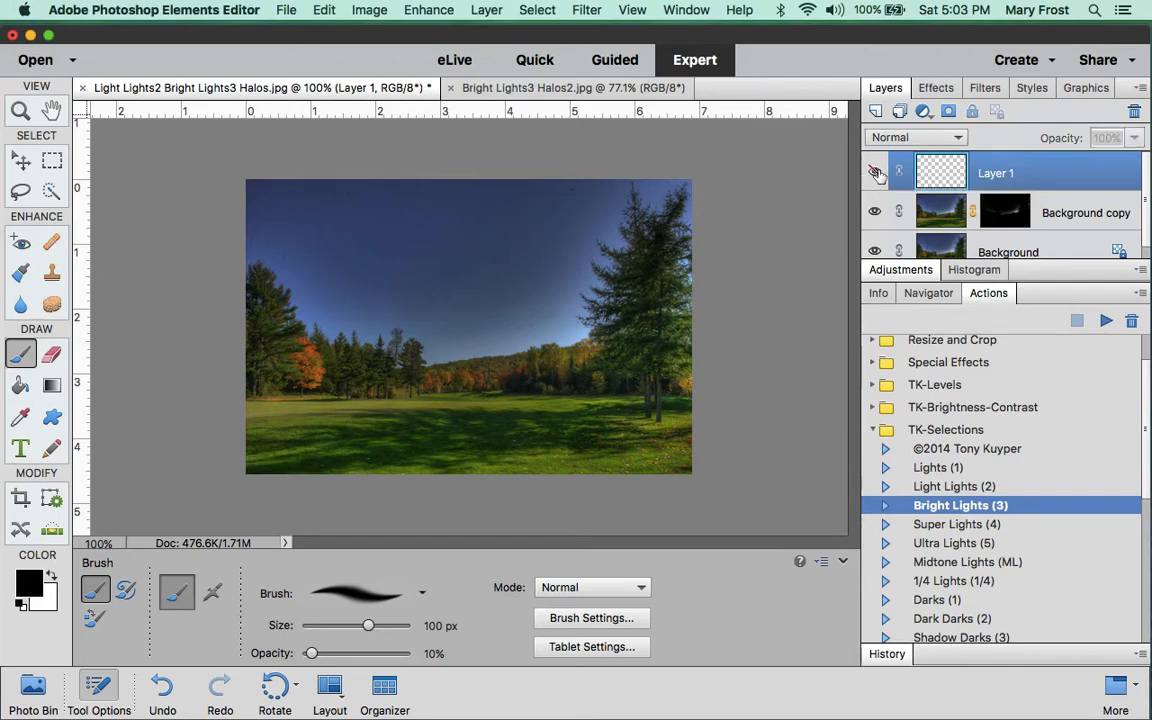
{"action": "left_click", "coordinate": [875, 173]}
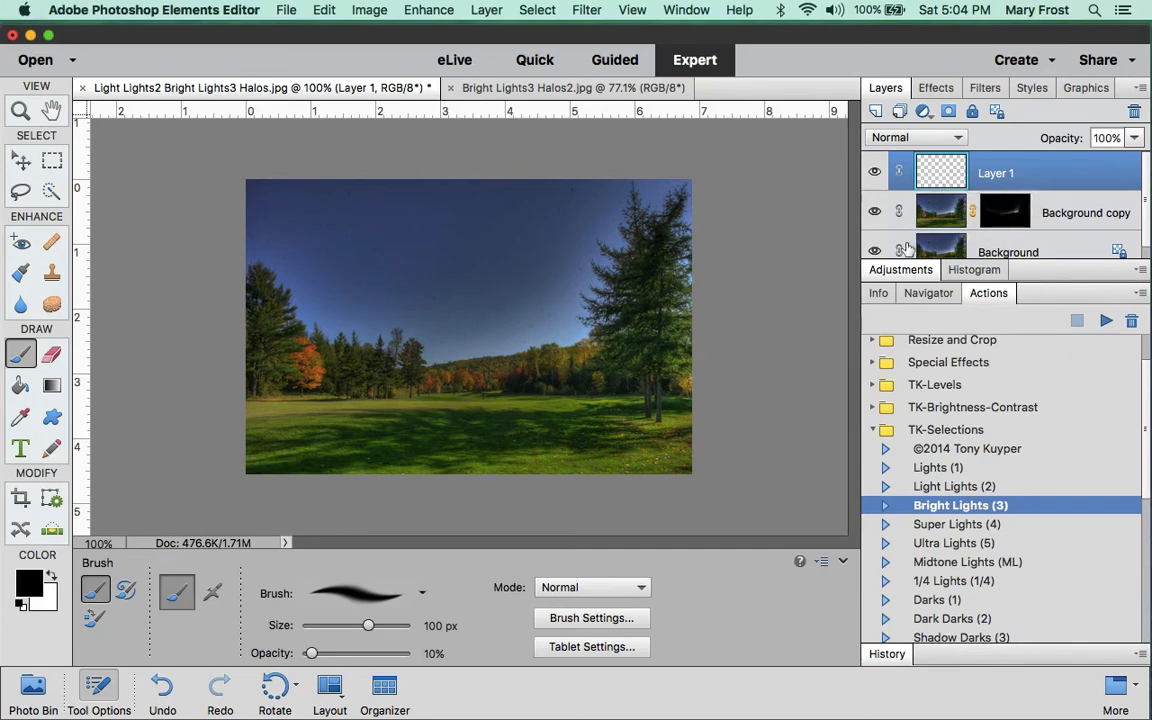
- Close the landscape photo without saving its changes
{"action": "left_click", "coordinate": [83, 88]}
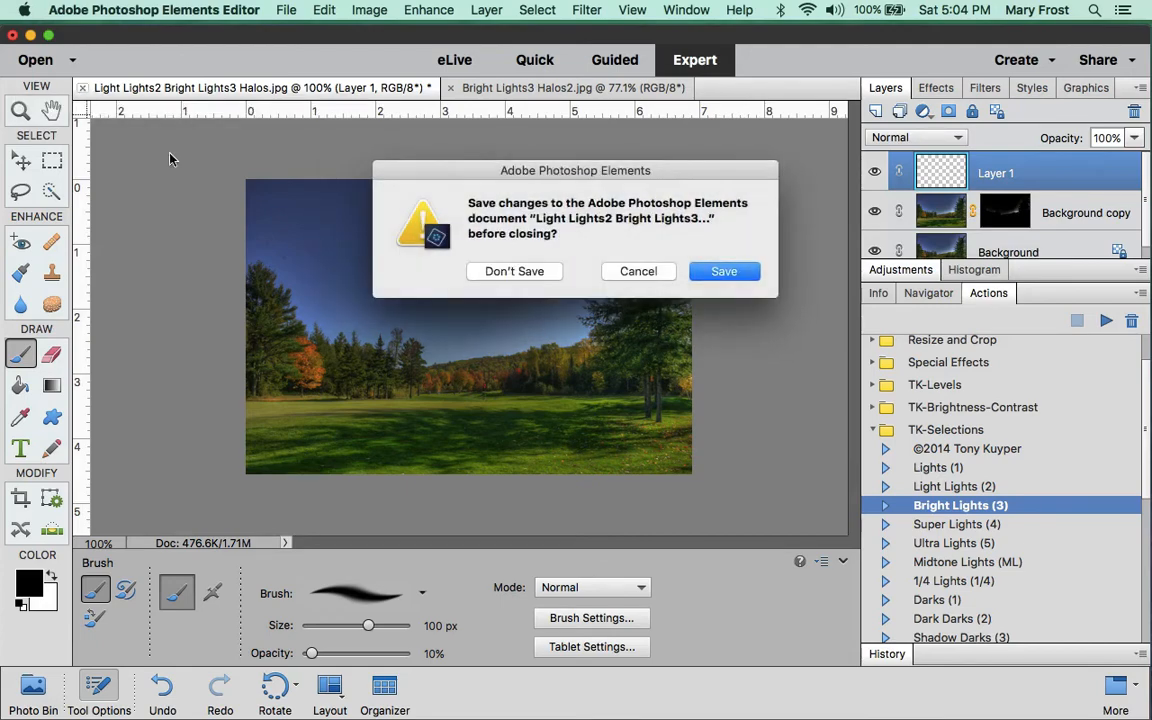
{"action": "left_click", "coordinate": [508, 270]}
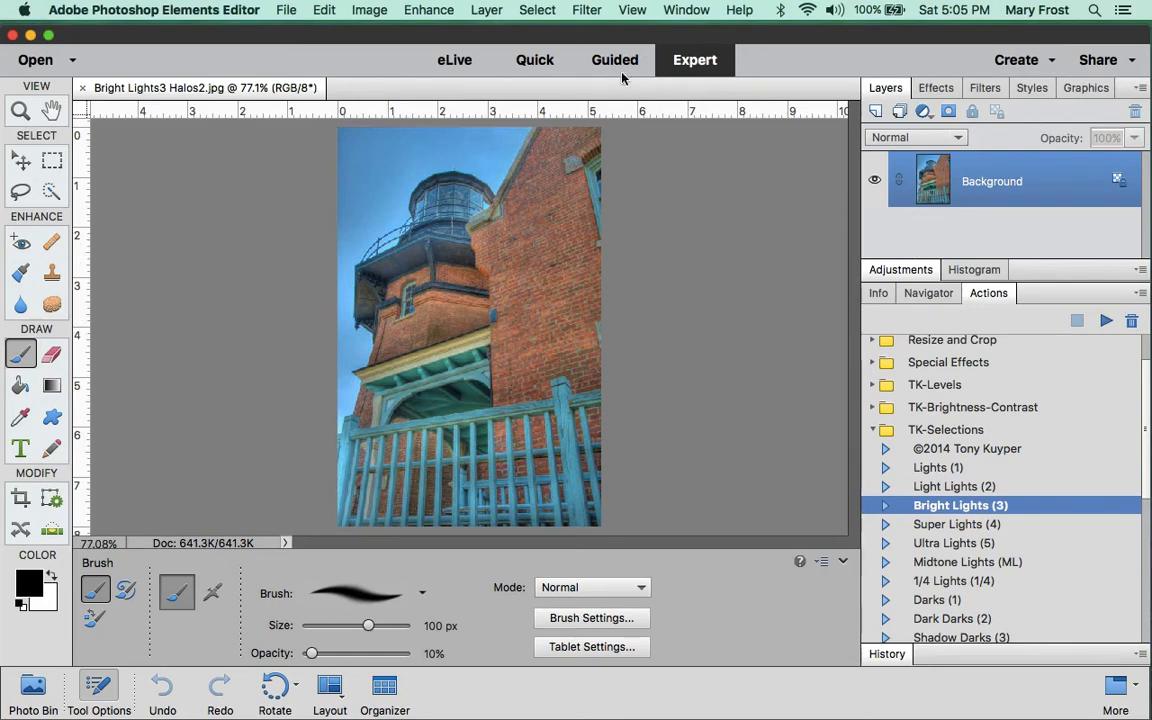
- Duplicate the lighthouse photo's Background layer as Background copy and set the copy's blend mode to Multiply
{"action": "left_click", "coordinate": [490, 9]}
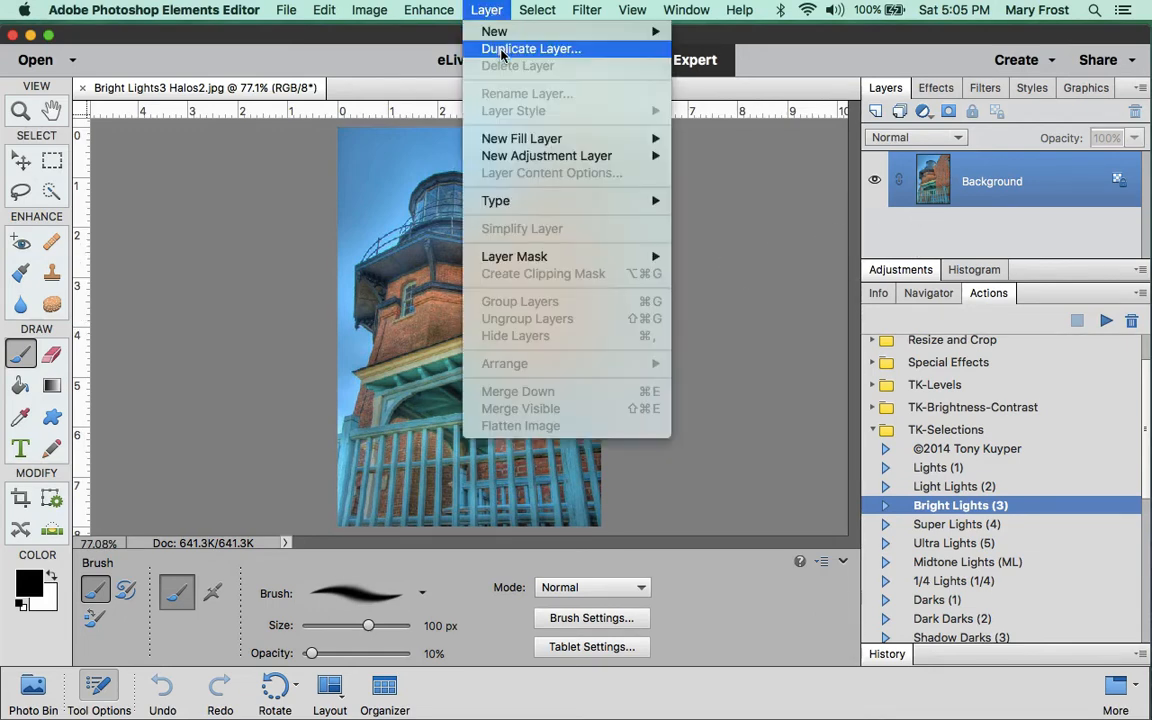
{"action": "left_click", "coordinate": [502, 50]}
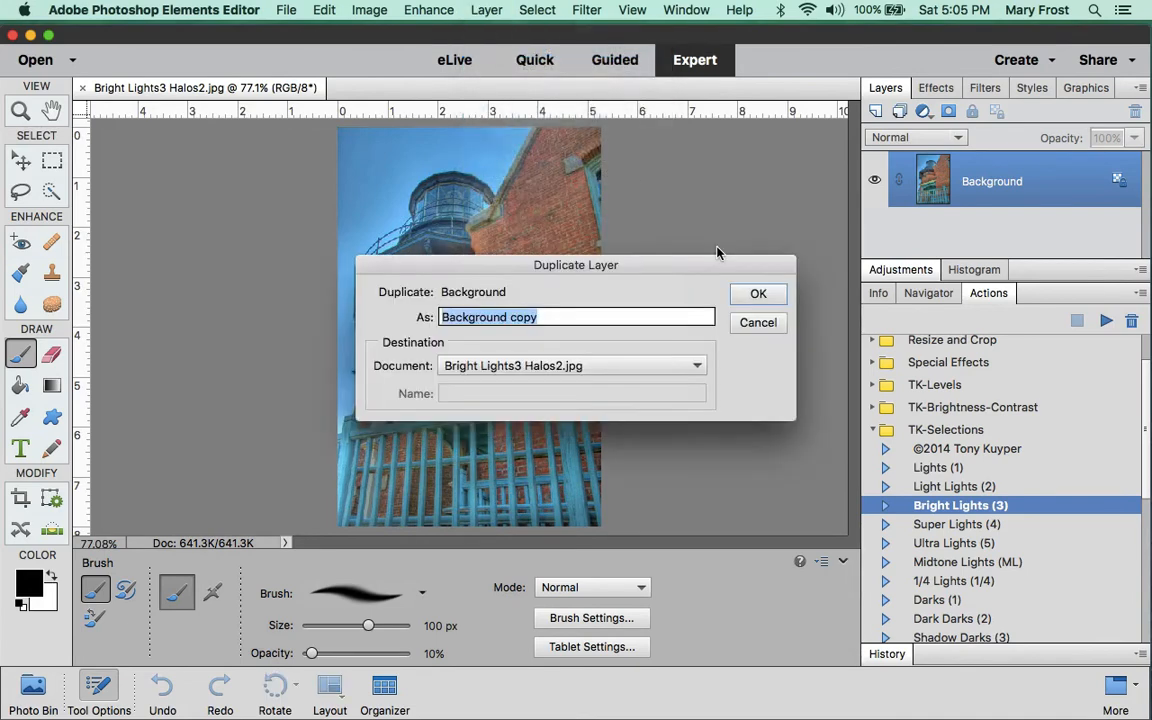
{"action": "left_click", "coordinate": [762, 294]}
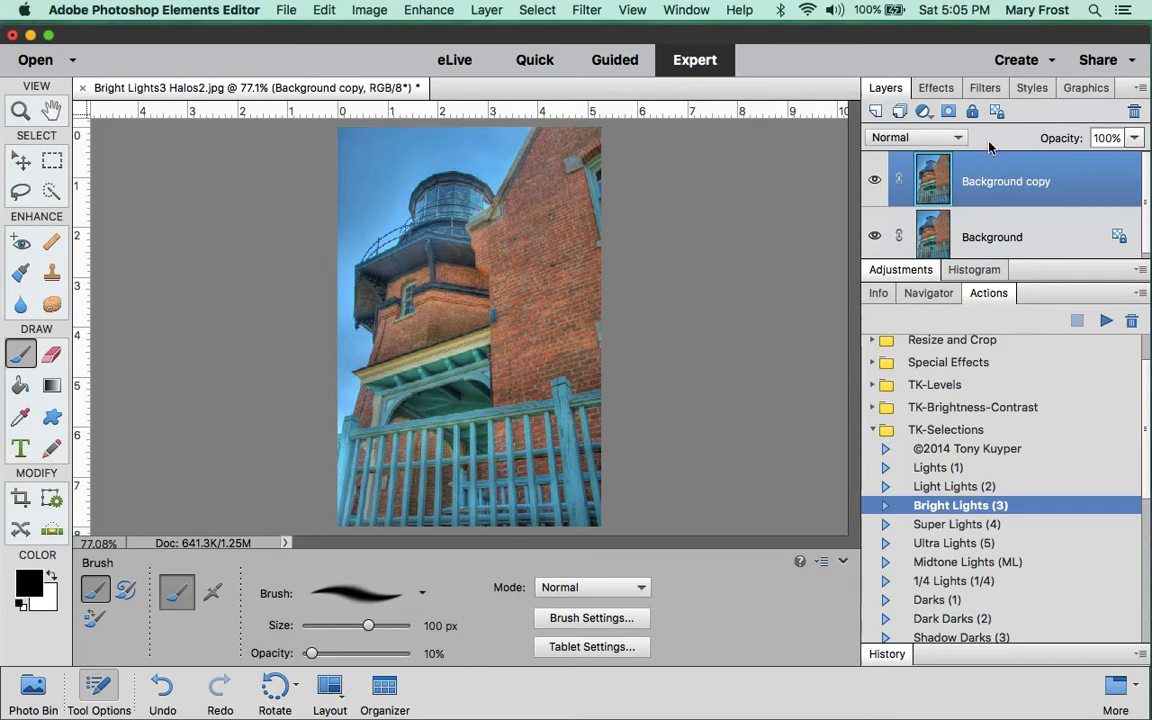
{"action": "left_click", "coordinate": [960, 139]}
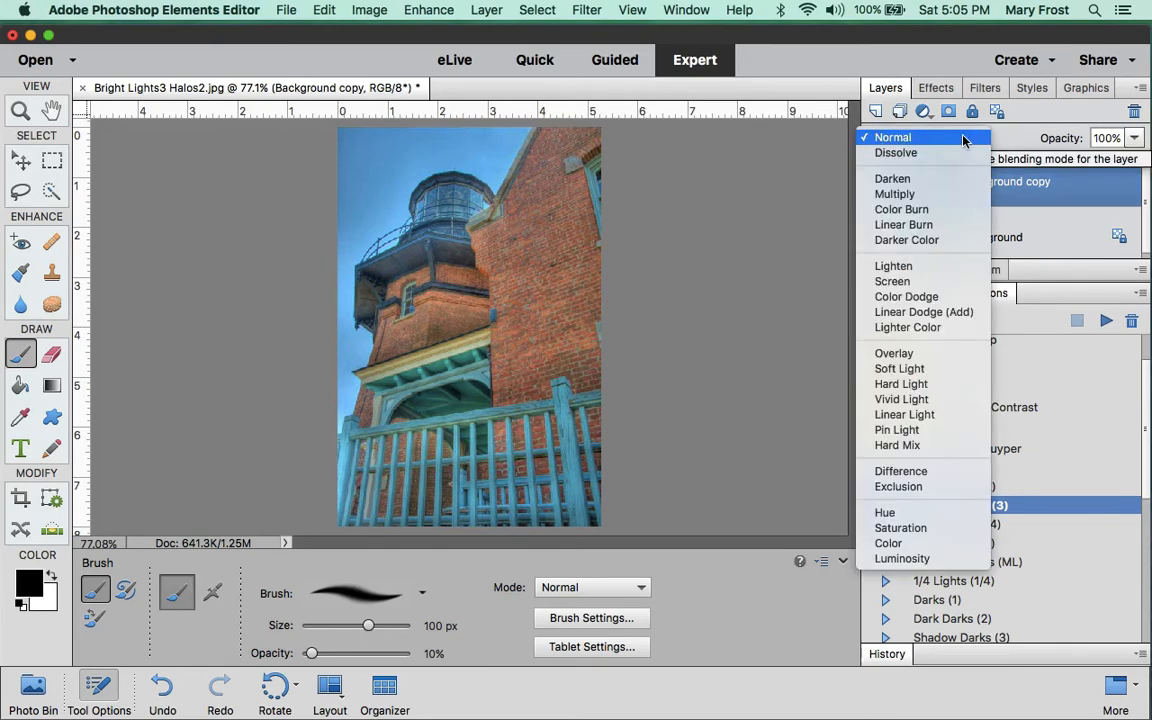
{"action": "left_click", "coordinate": [944, 194]}
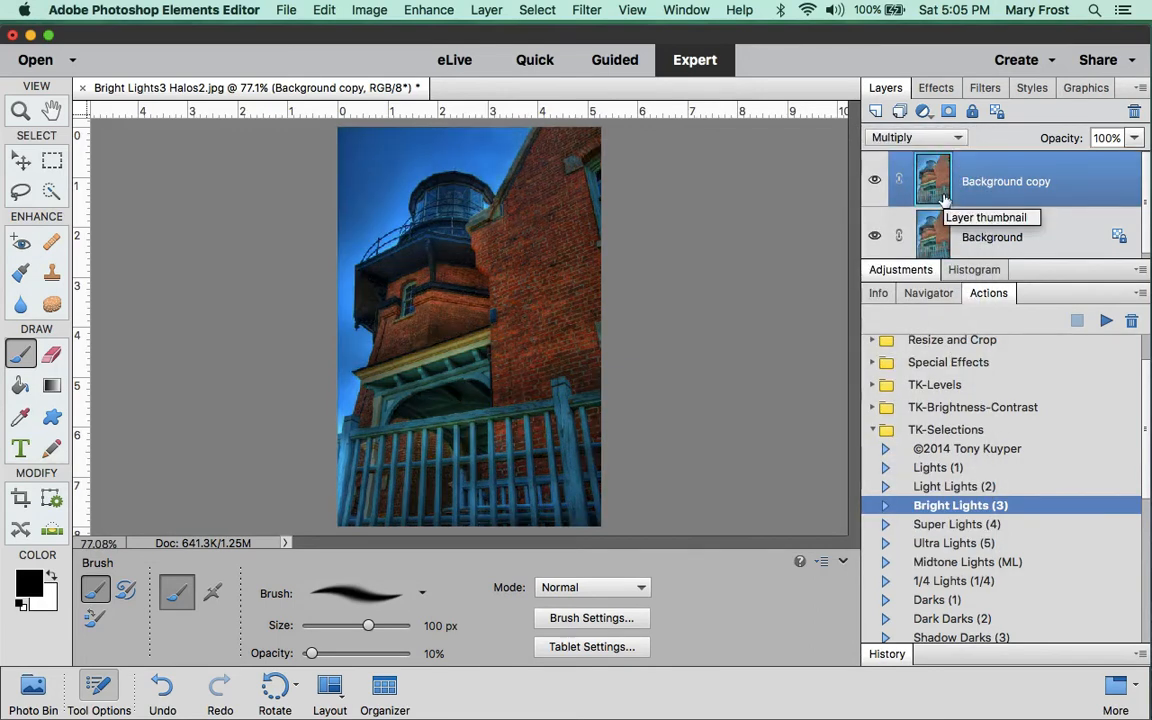
{"action": "left_click", "coordinate": [950, 113]}
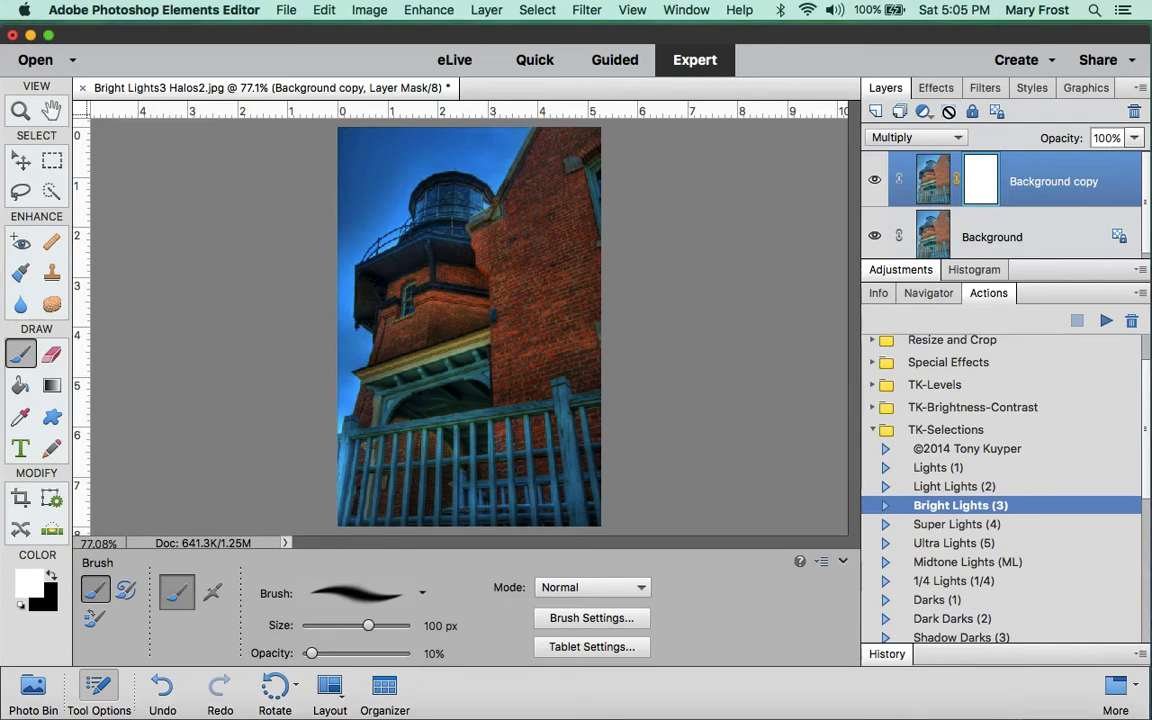
{"action": "key", "text": "super+i"}
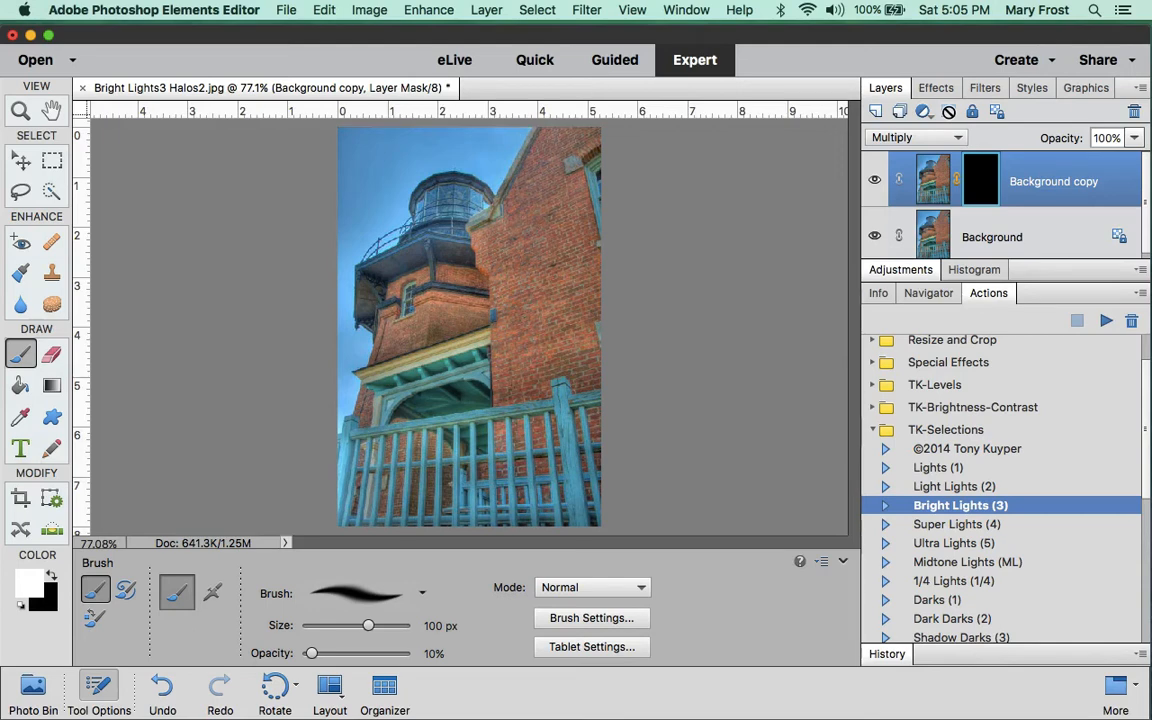
{"action": "key", "text": "super+z"}
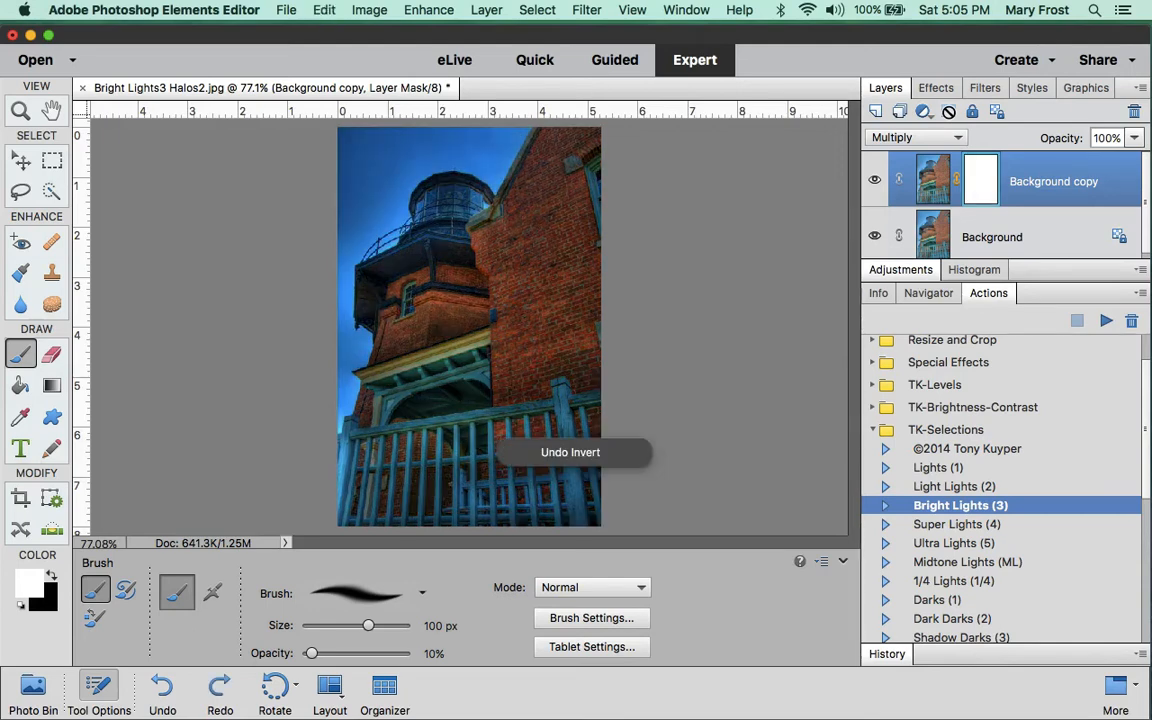
{"action": "key", "text": "super+z"}
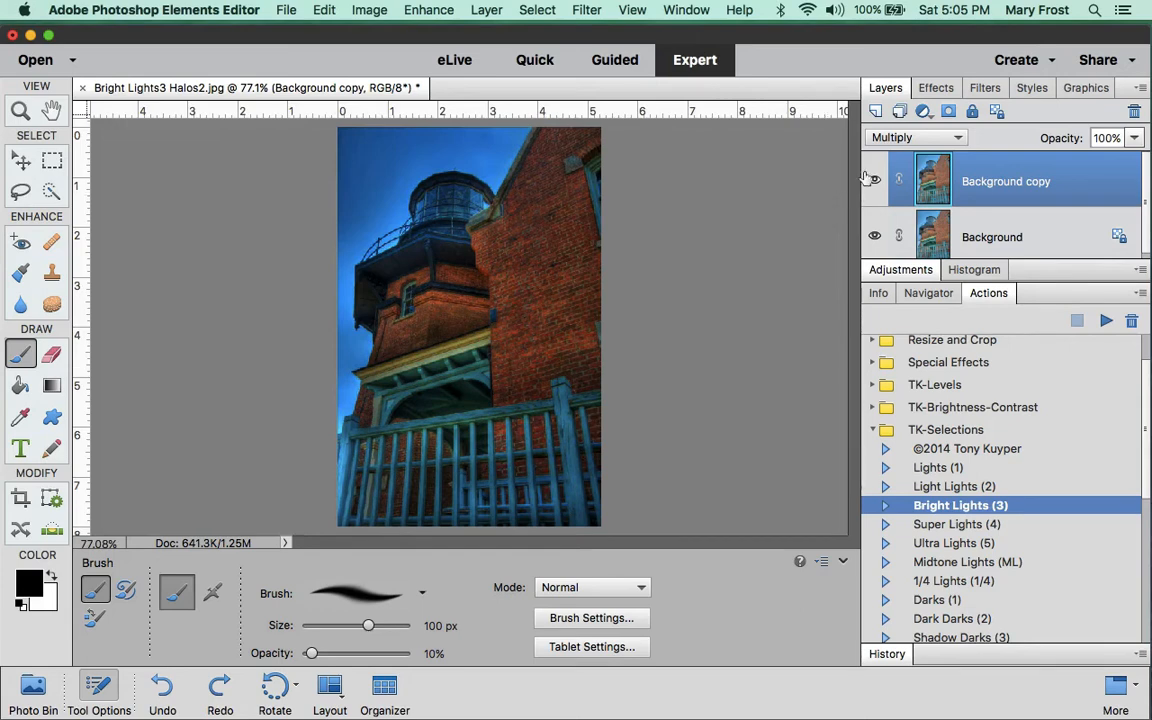
- Add a black layer mask to the Background copy and run the Bright Lights (3) action to load its luminosity selection
{"action": "left_click", "coordinate": [948, 113], "text": "alt"}
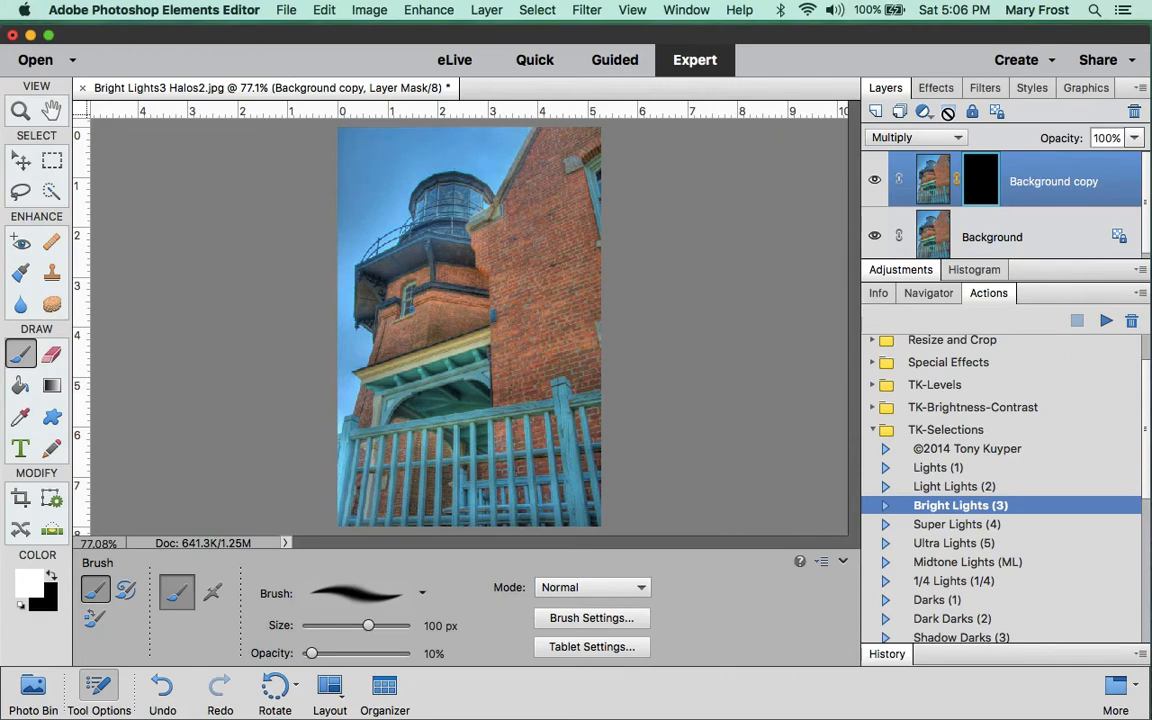
{"action": "left_click", "coordinate": [1106, 321]}
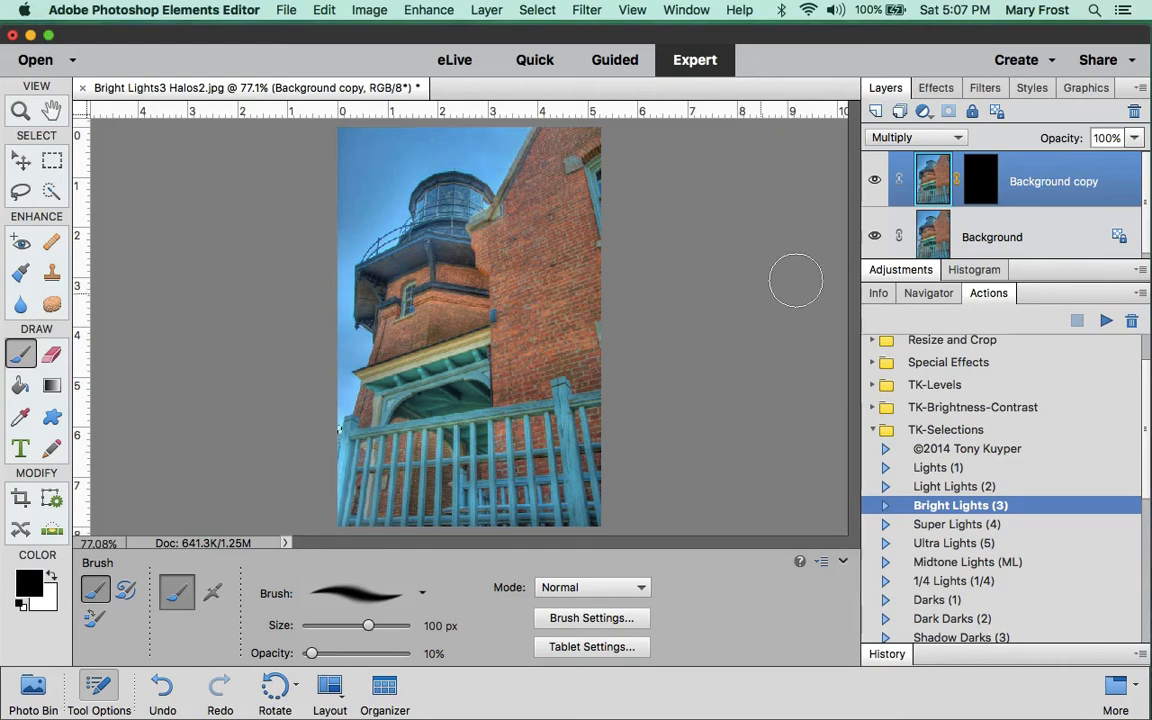
- Paint the Background copy's mask with white at 52% brush opacity along the sky halo around the lighthouse, and inspect the mask alone
{"action": "left_click", "coordinate": [982, 178]}
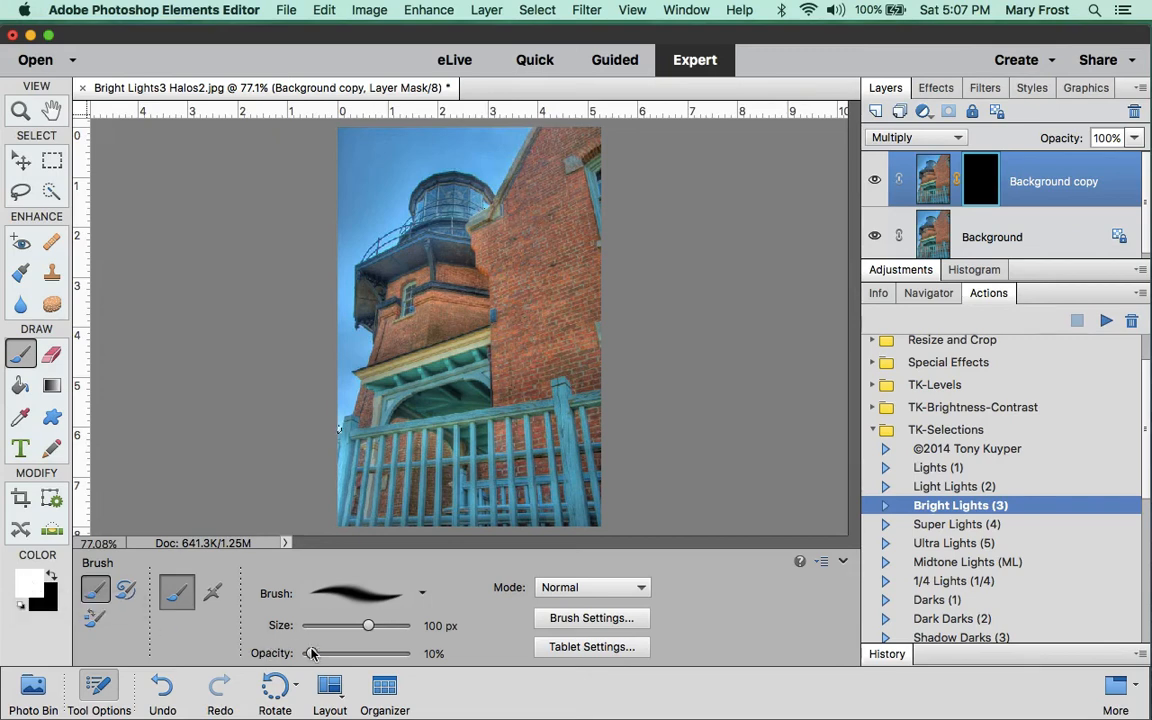
{"action": "left_click_drag", "start_coordinate": [311, 653], "coordinate": [357, 655]}
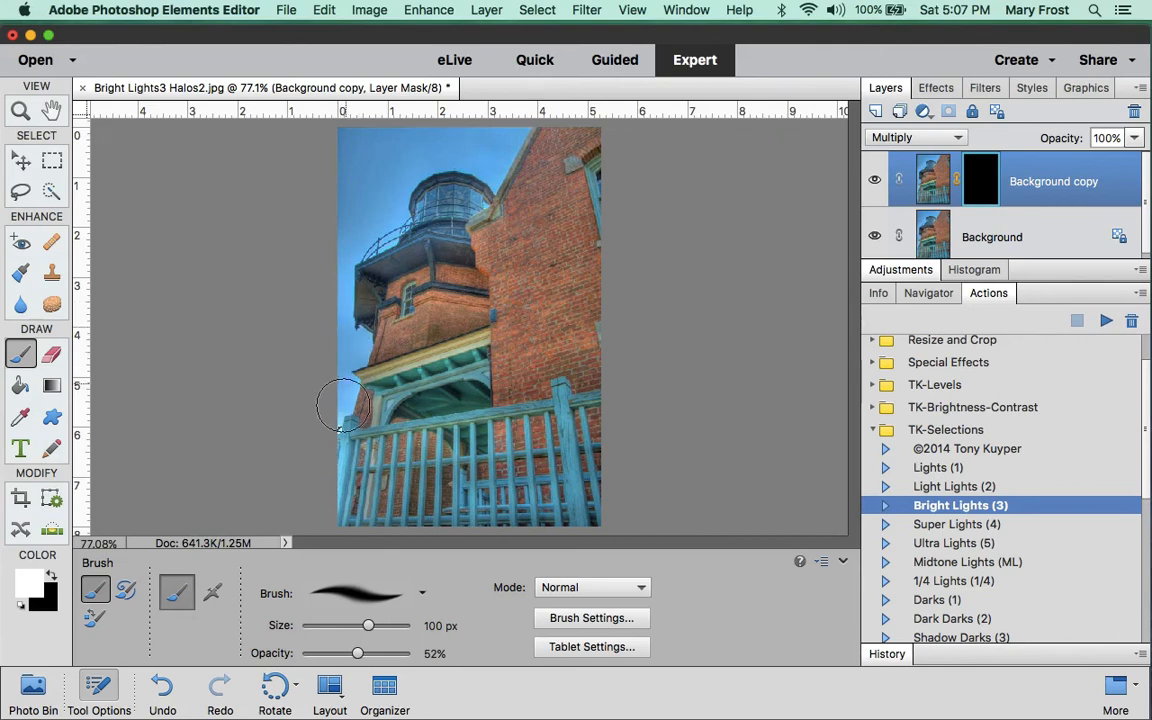
{"action": "mouse_move", "coordinate": [343, 405]}
{"action": "left_mouse_down"}
{"action": "mouse_move", "coordinate": [334, 442]}
{"action": "mouse_move", "coordinate": [301, 451]}
{"action": "left_mouse_up"}
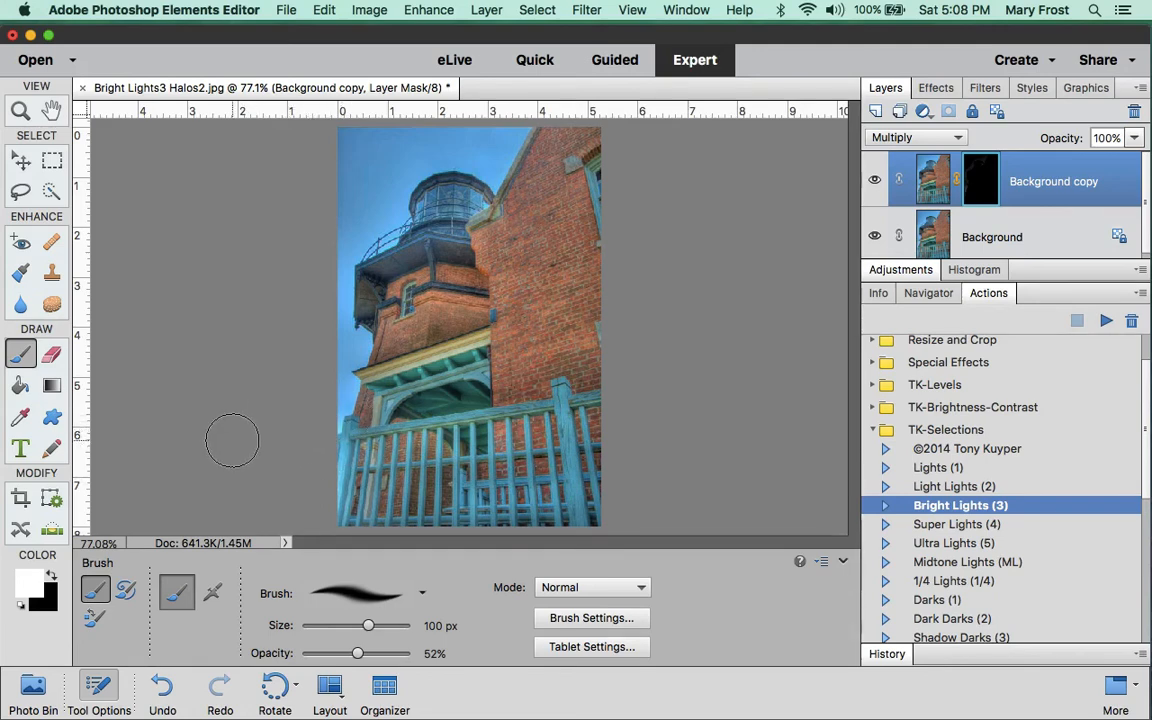
{"action": "left_click", "coordinate": [985, 183], "text": "alt"}
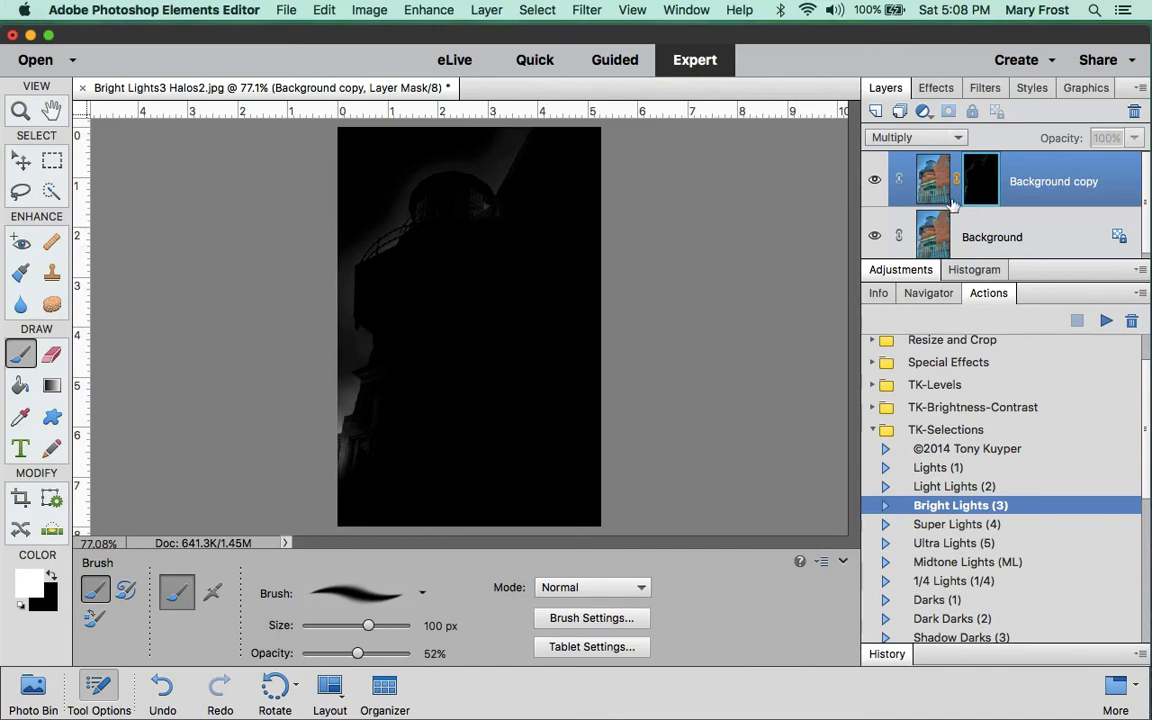
{"action": "left_click", "coordinate": [981, 181], "text": "alt"}
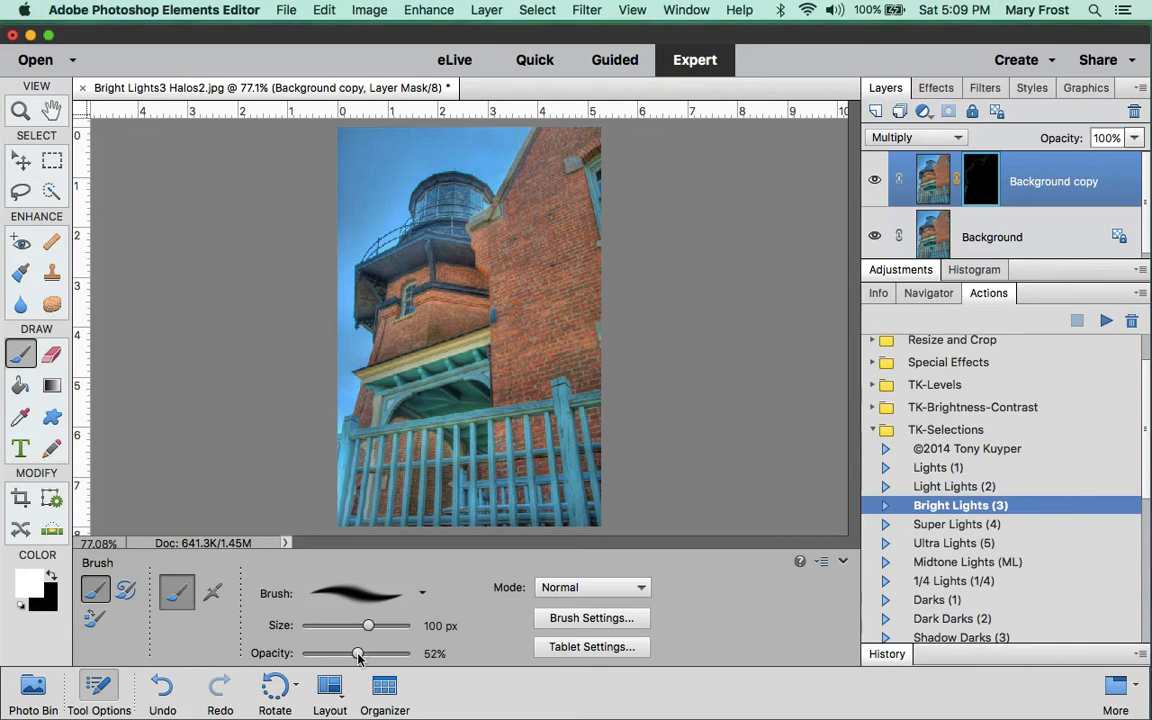
- Set the brush opacity to 53% and toggle the Background copy off and on to compare the sky around the lighthouse
{"action": "left_click_drag", "start_coordinate": [358, 655], "coordinate": [358, 657]}
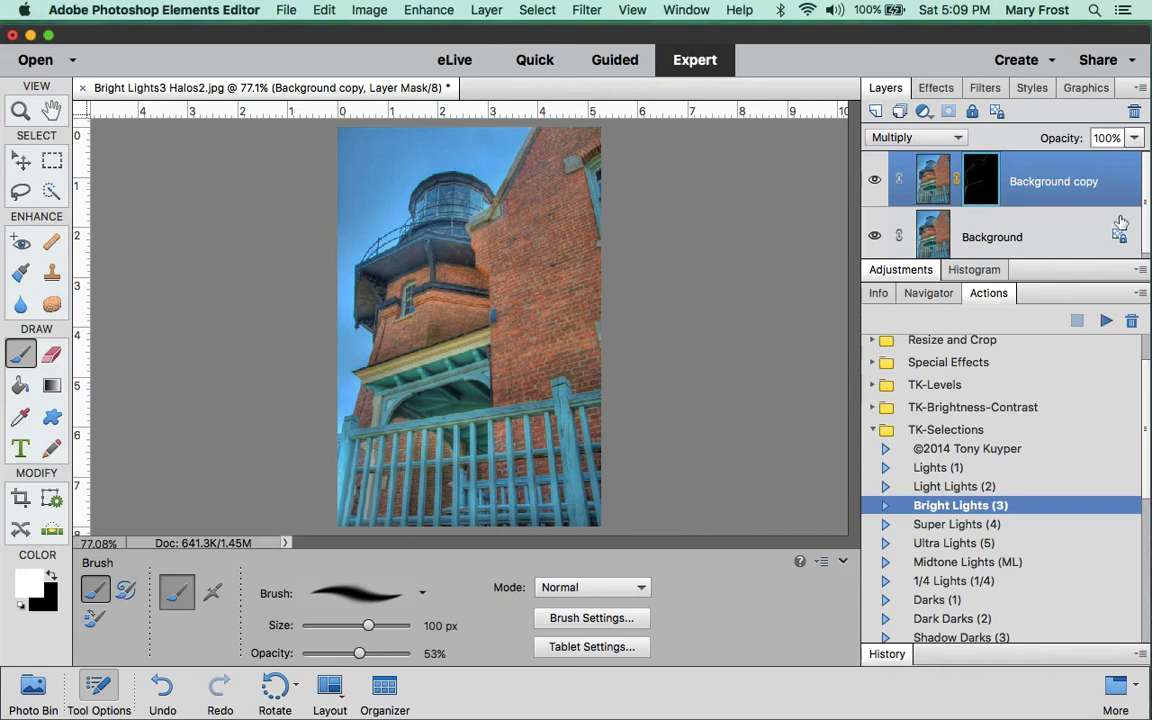
{"action": "left_click", "coordinate": [875, 181]}
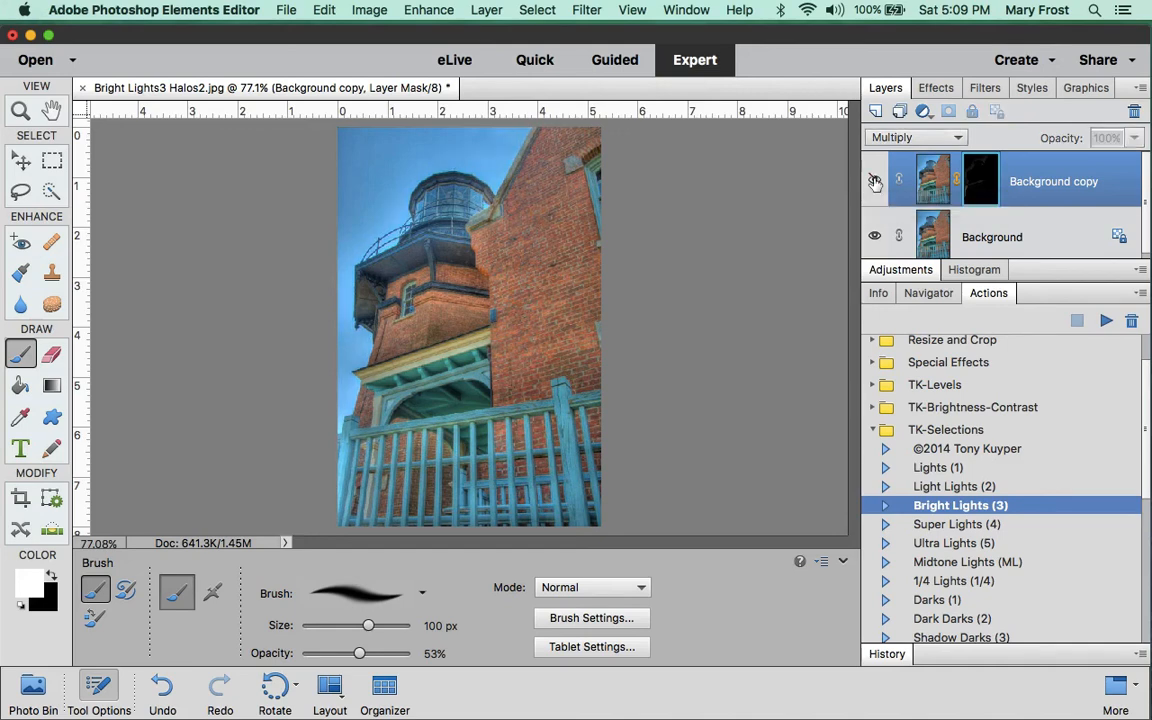
{"action": "left_click", "coordinate": [875, 182]}
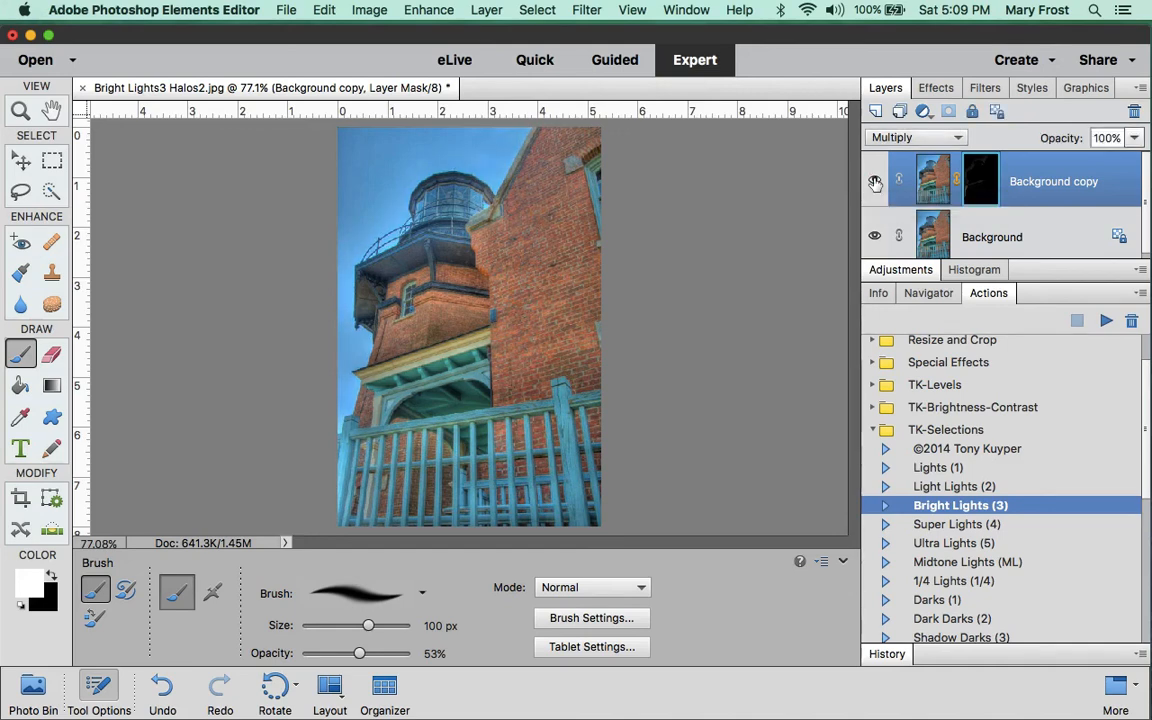
{"action": "left_click", "coordinate": [875, 182]}
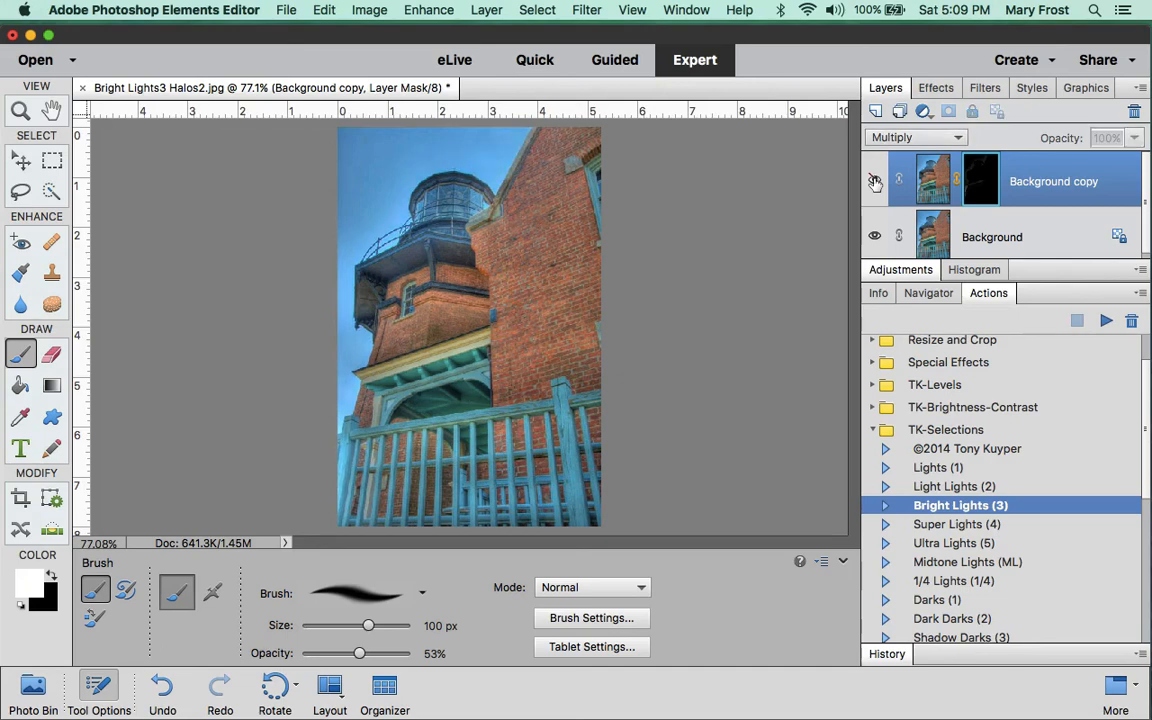
{"action": "left_click", "coordinate": [875, 182]}
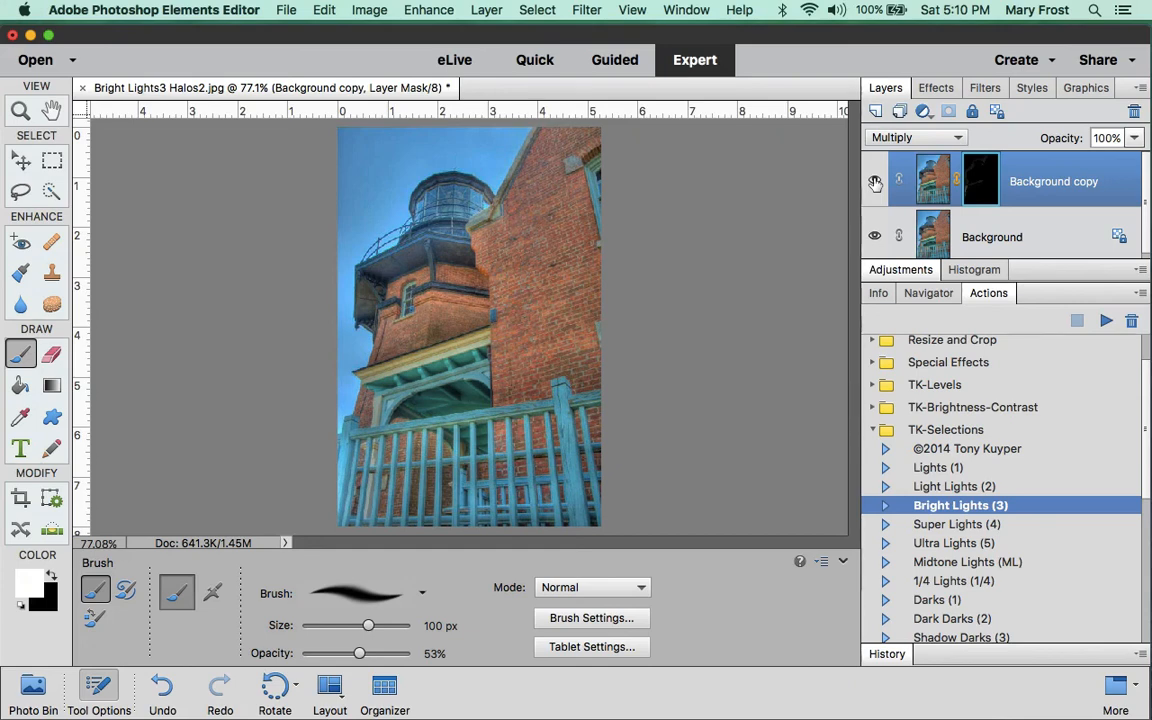
- Close the lighthouse photo without saving its changes
{"action": "left_click", "coordinate": [82, 88]}
{"action": "left_click", "coordinate": [516, 272]}
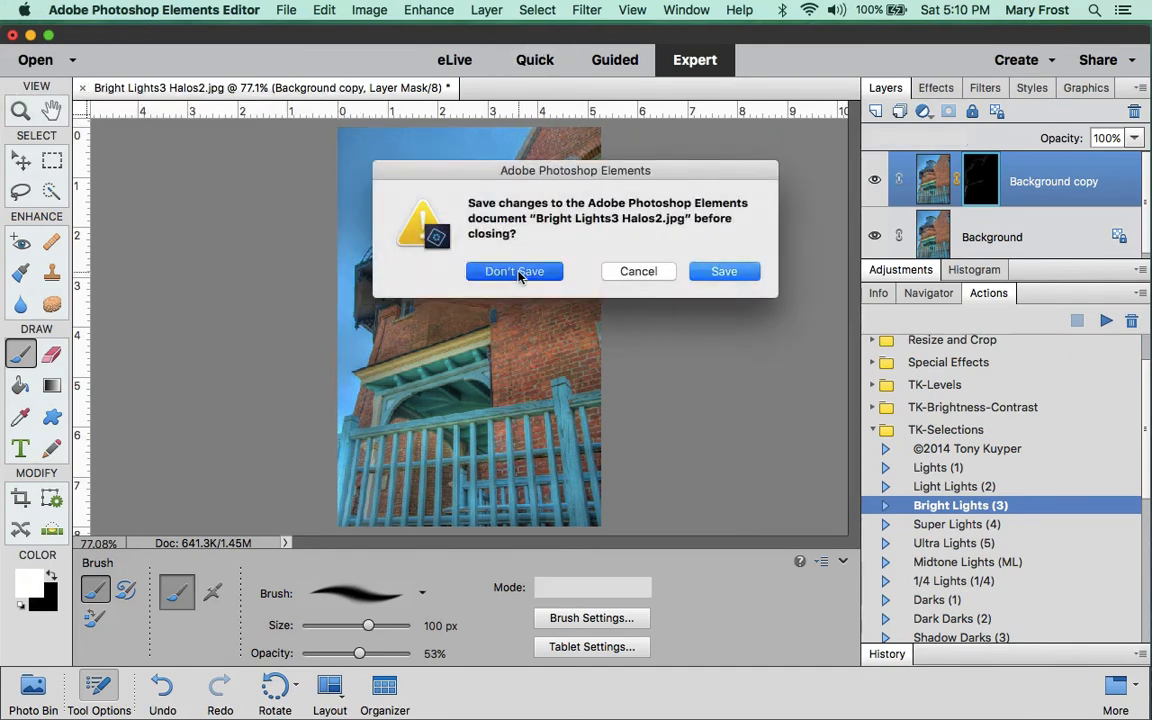